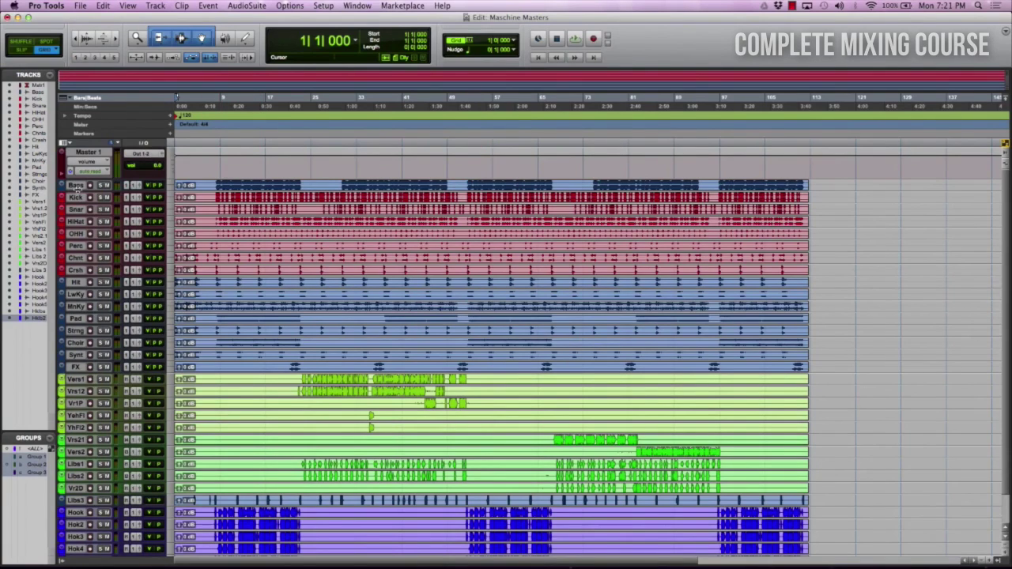
# Increase the track heights of the Bass track and the Verse1 track.
pyautogui.moveTo(75, 195); pyautogui.dragTo(83, 229)
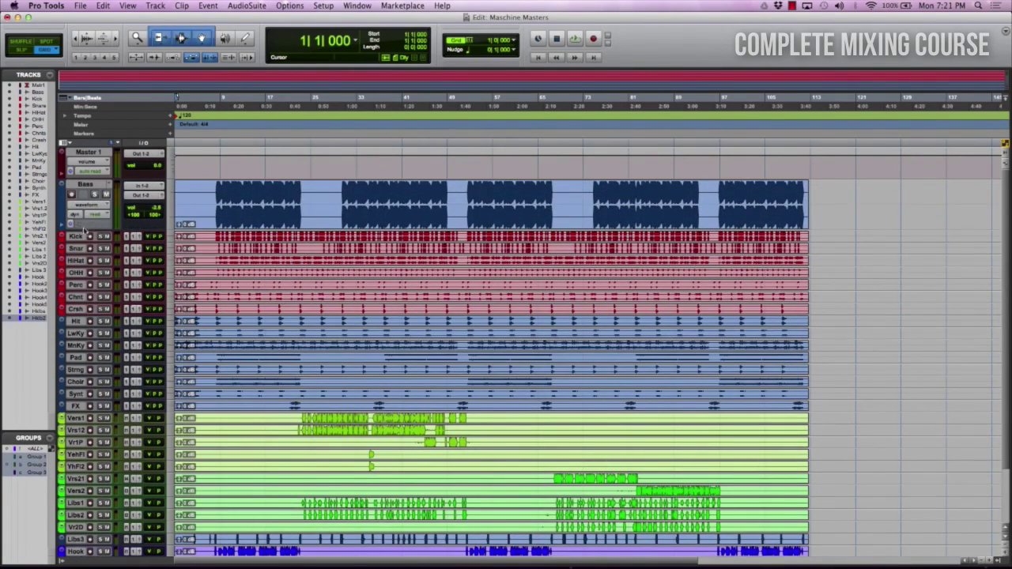
pyautogui.click(89, 184)
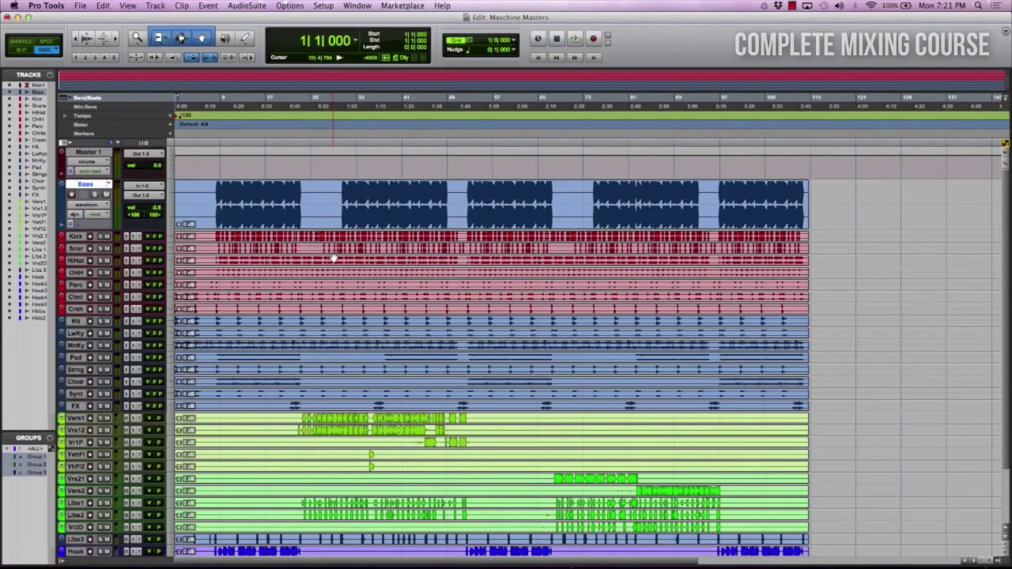
pyautogui.scroll(-3, 332, 259)
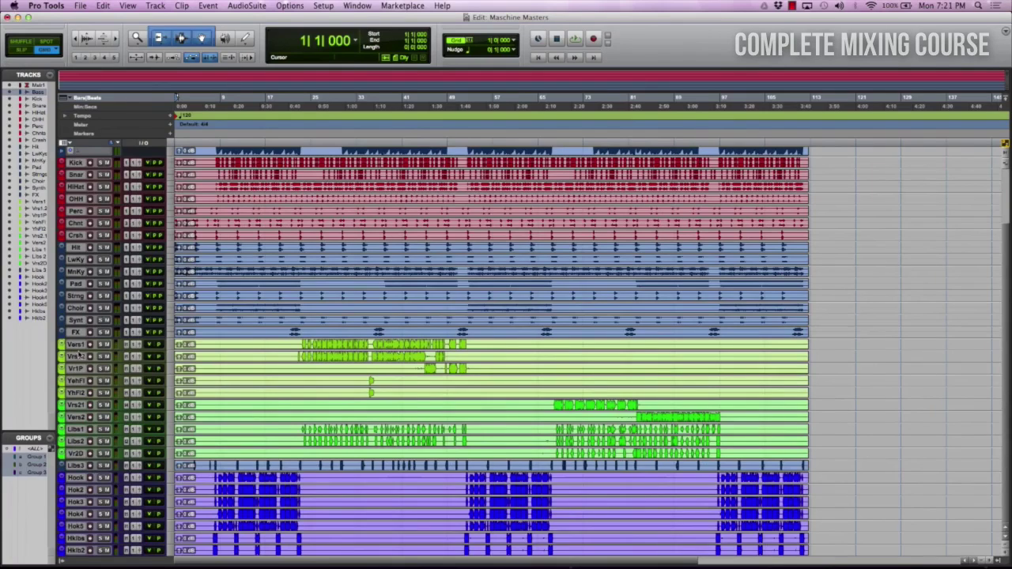
pyautogui.moveTo(81, 350); pyautogui.dragTo(81, 430)
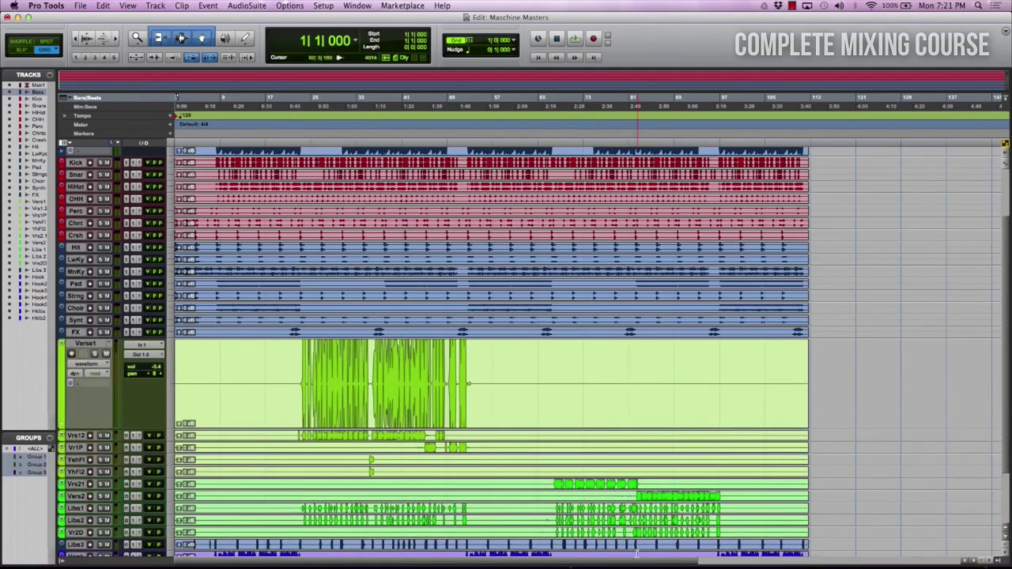
# Zoom into the timeline and magnify the waveforms to examine the background noise before the Verse1 vocal comes in.
pyautogui.click(87, 41)
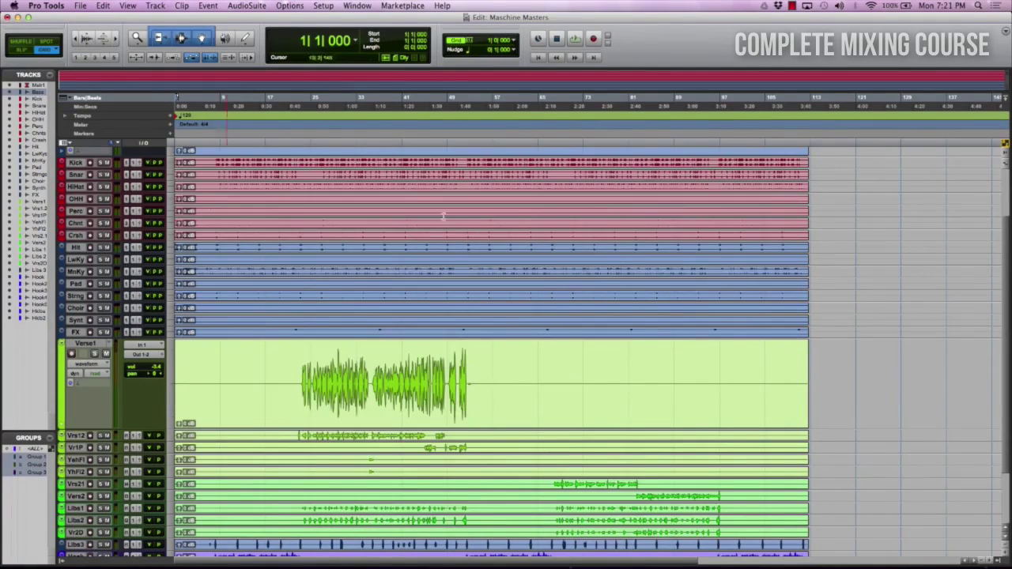
pyautogui.click(989, 560)
pyautogui.click(989, 560)
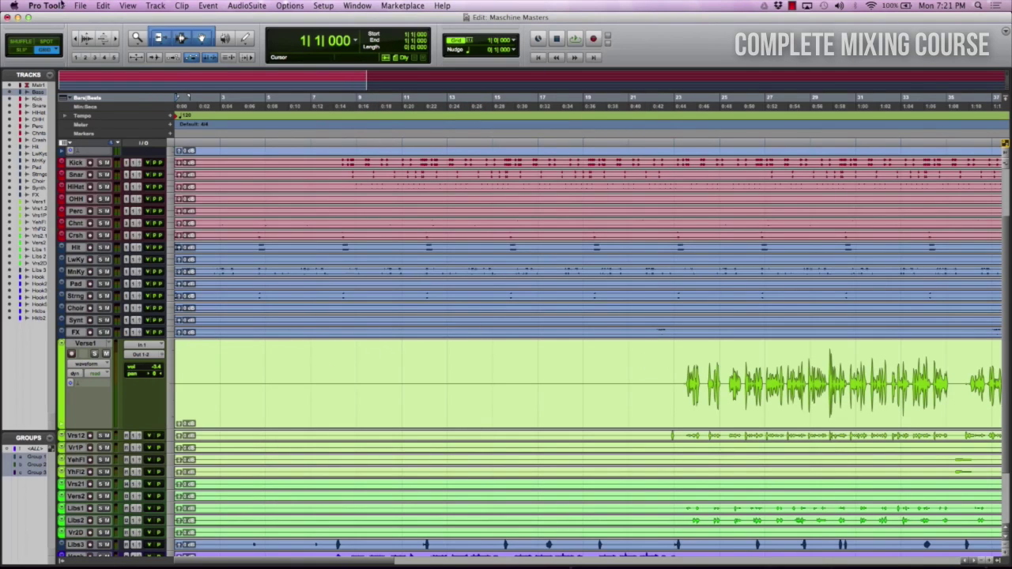
pyautogui.click(87, 37)
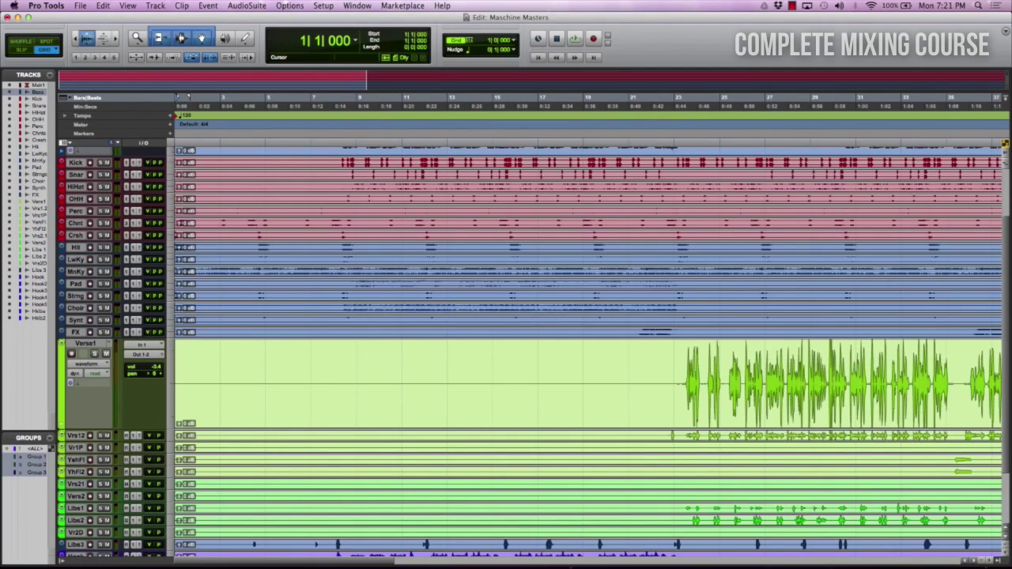
pyautogui.click(87, 38)
pyautogui.click(86, 37)
pyautogui.click(87, 37)
pyautogui.click(87, 37)
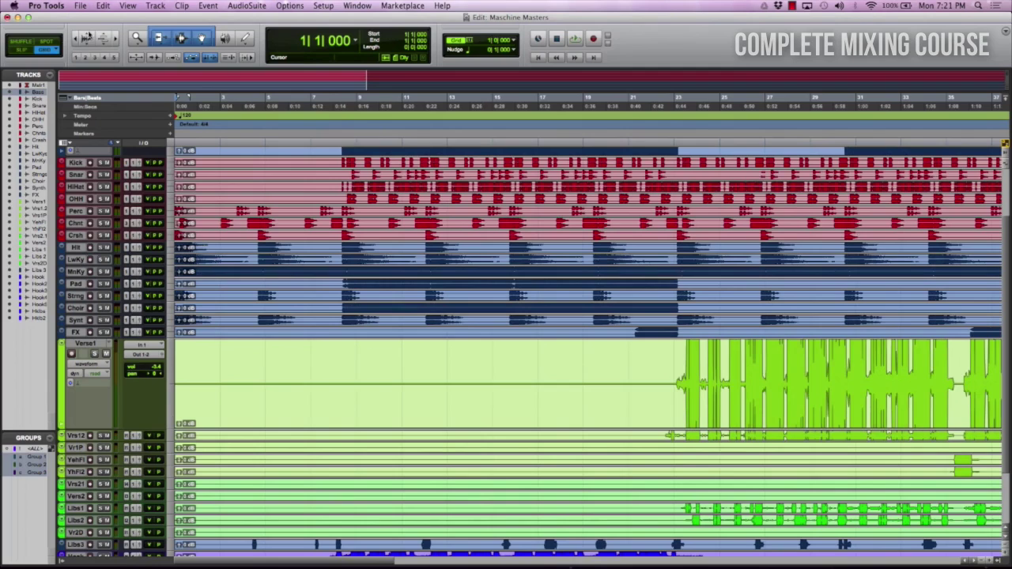
pyautogui.click(87, 37)
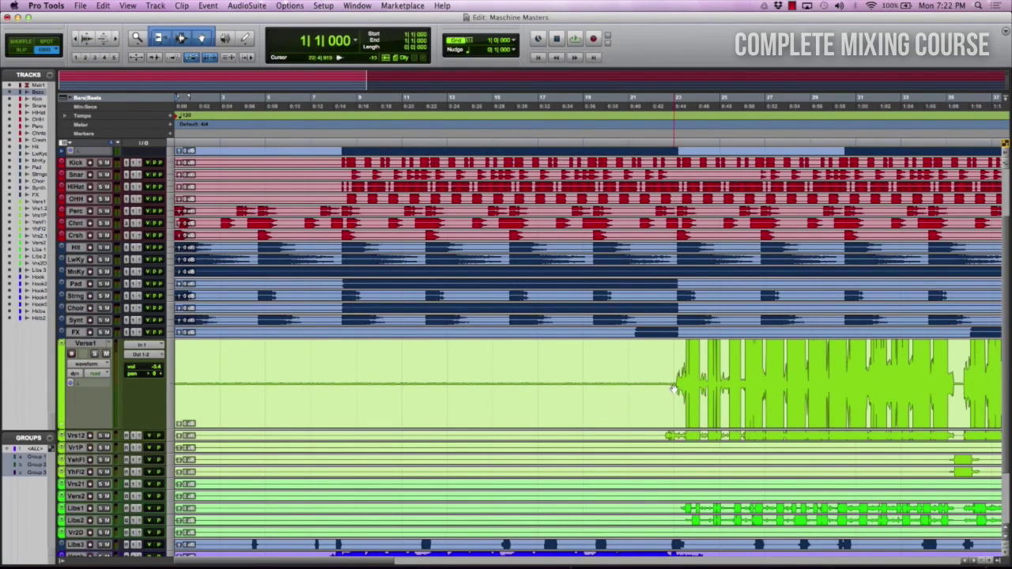
pyautogui.click(91, 41)
pyautogui.scroll(-1, 218, 369)
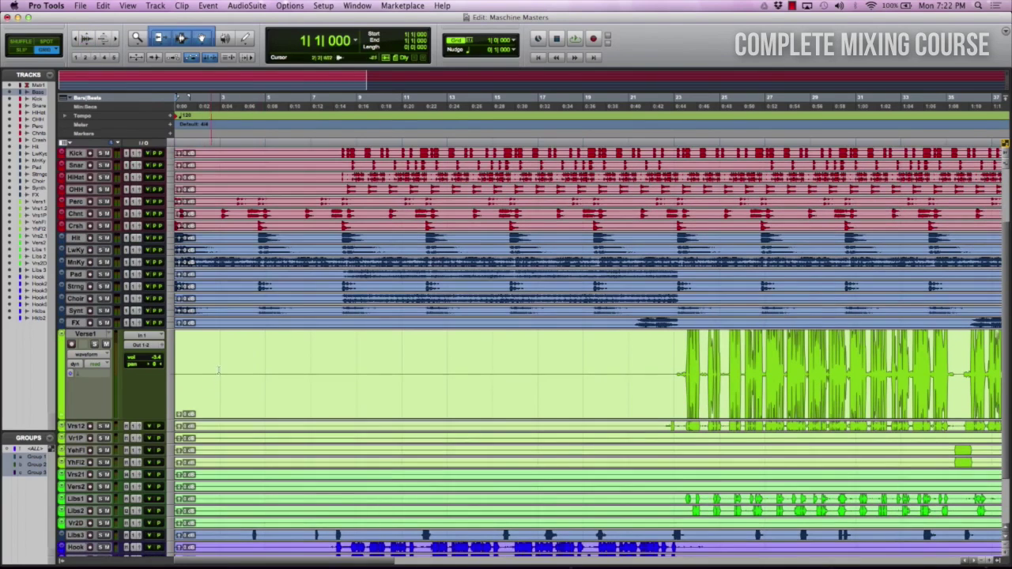
pyautogui.click(92, 39)
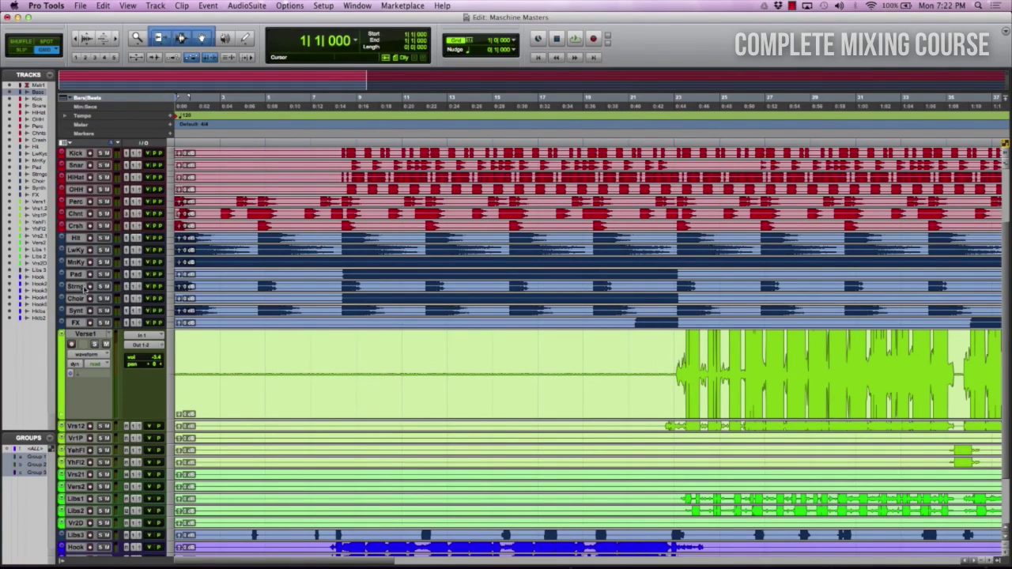
# Solo the Verse1 track, and view the Strip Silence settings with its whole clip selected.
pyautogui.click(94, 344)
pyautogui.click(805, 397)
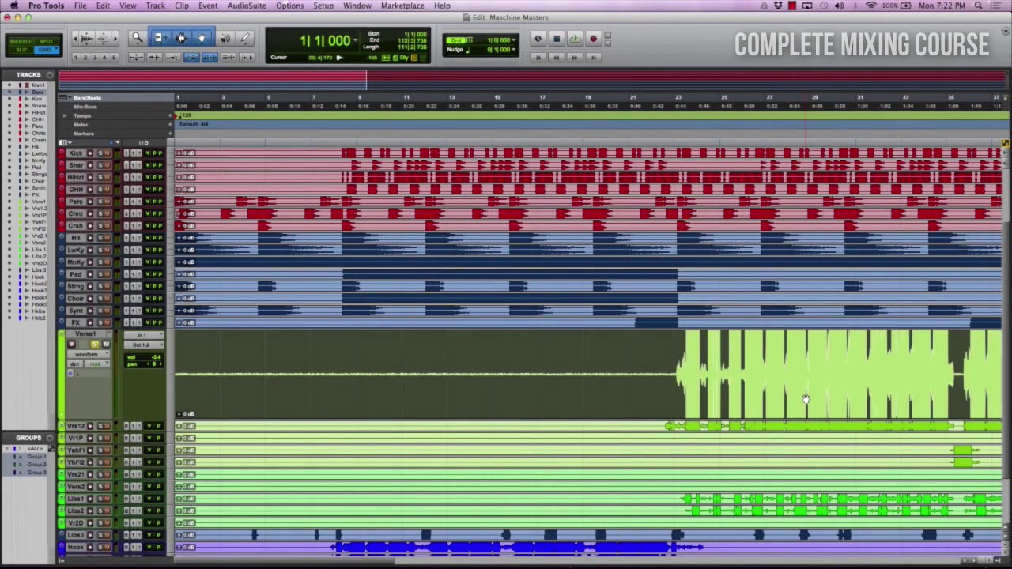
pyautogui.press('super+u')
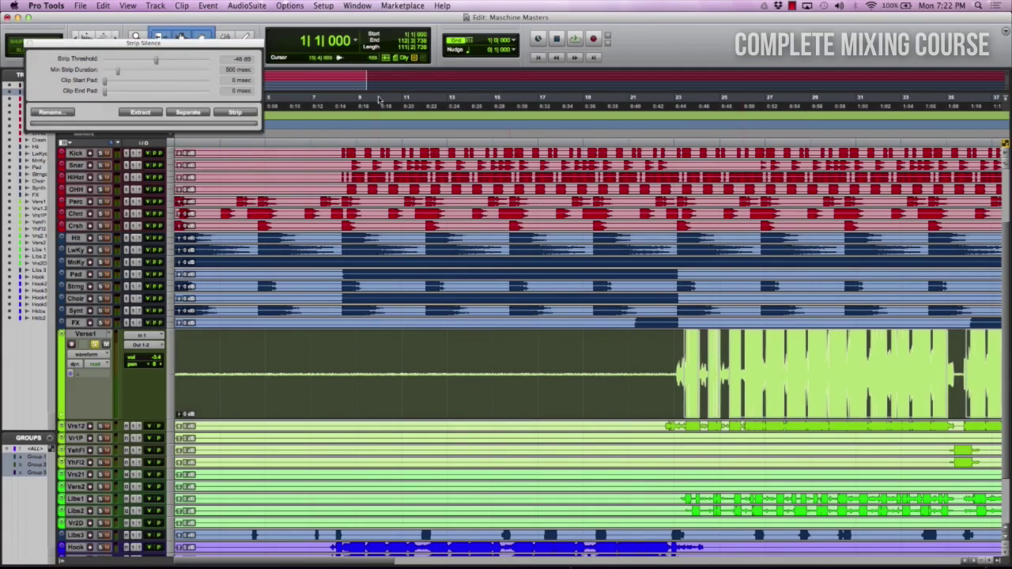
pyautogui.moveTo(167, 43); pyautogui.dragTo(674, 206)
pyautogui.click(553, 188)
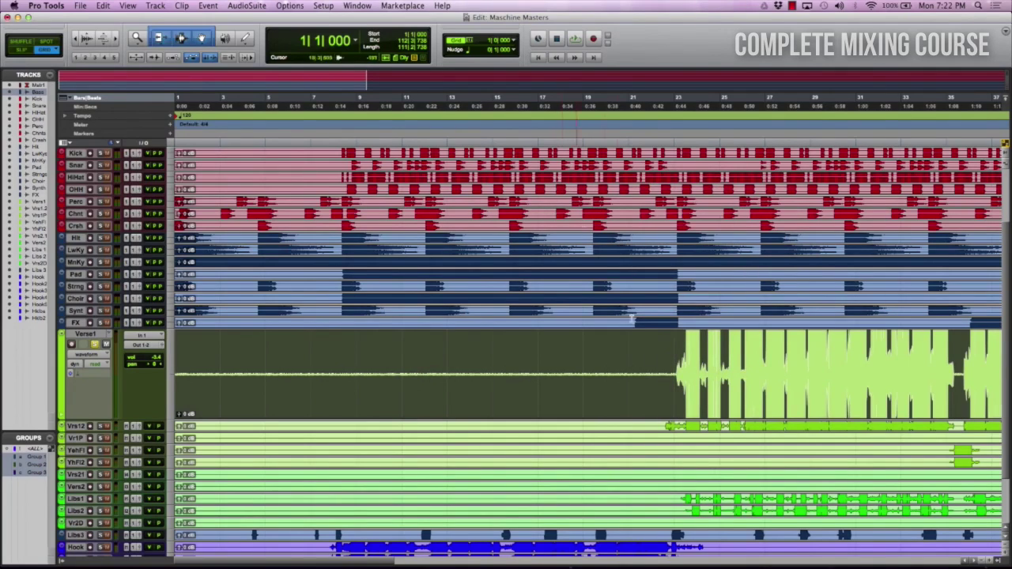
# Split the Verse1 clip at 23|1|511, delete everything before the split, and add a short fade-in at the clip's new start.
pyautogui.click(674, 378)
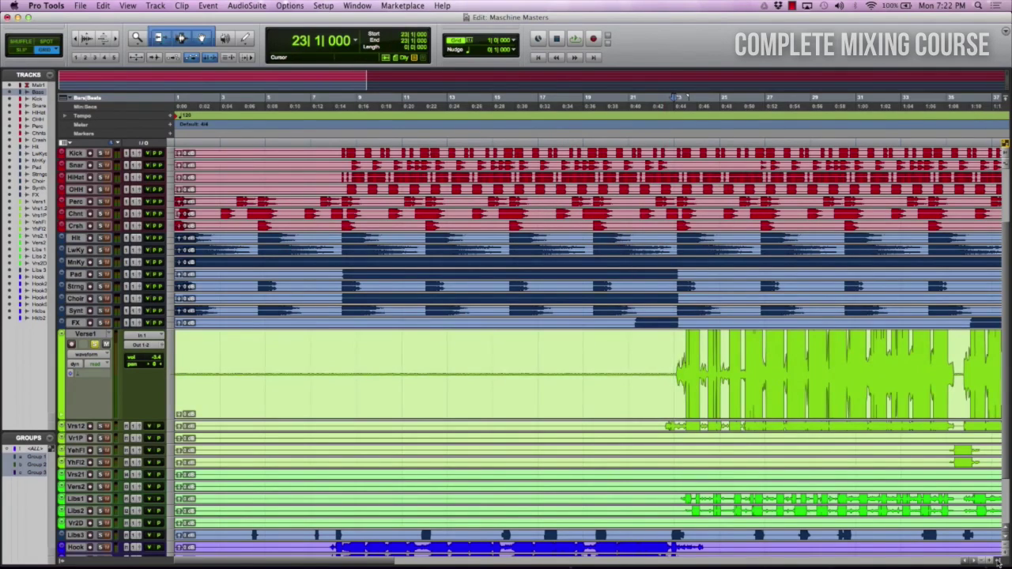
pyautogui.click(989, 561)
pyautogui.click(988, 561)
pyautogui.click(989, 560)
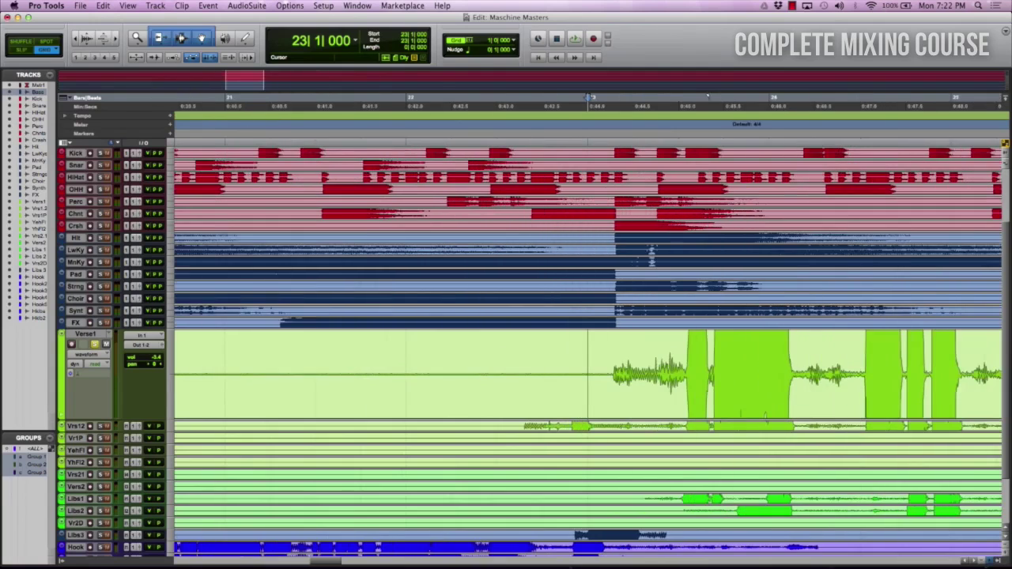
pyautogui.click(993, 559)
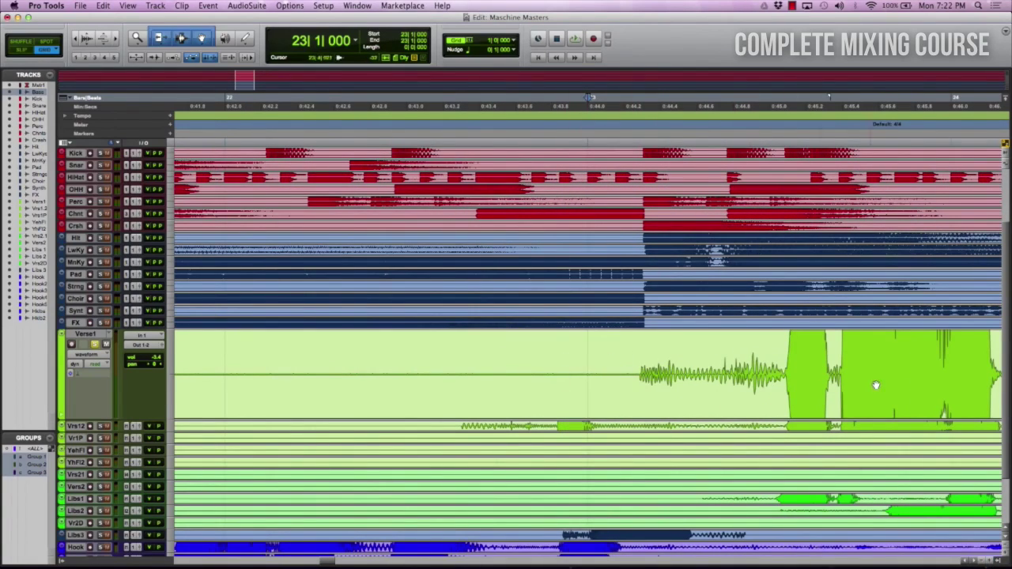
pyautogui.click(636, 373)
pyautogui.moveTo(662, 563)
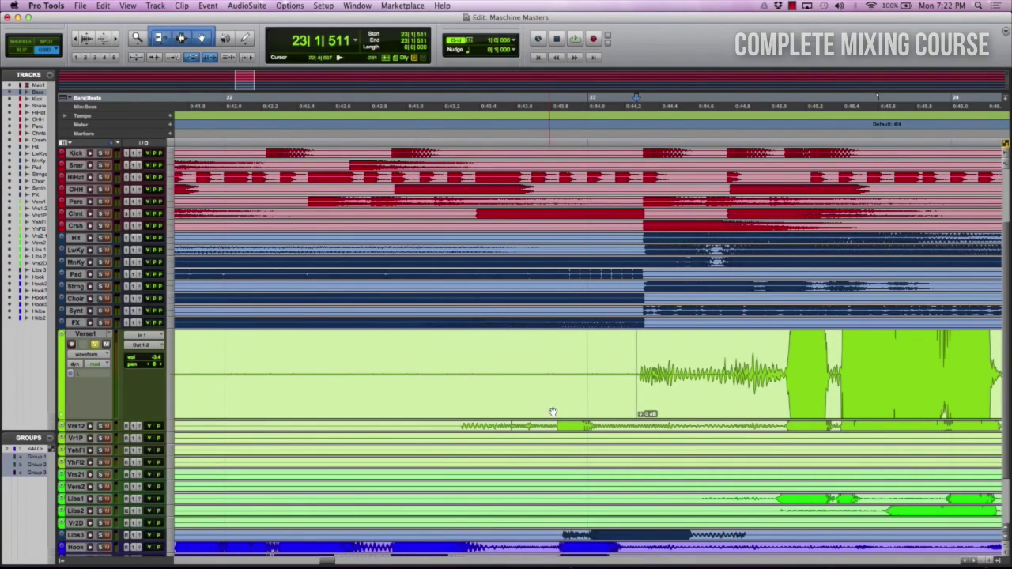
pyautogui.hotkey('shift', 'Return')
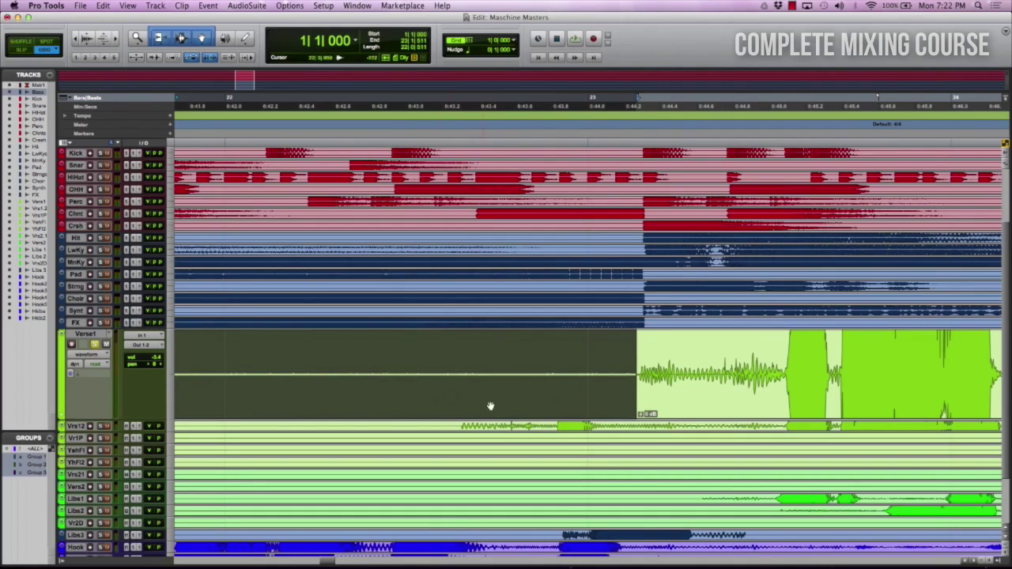
pyautogui.press('BackSpace')
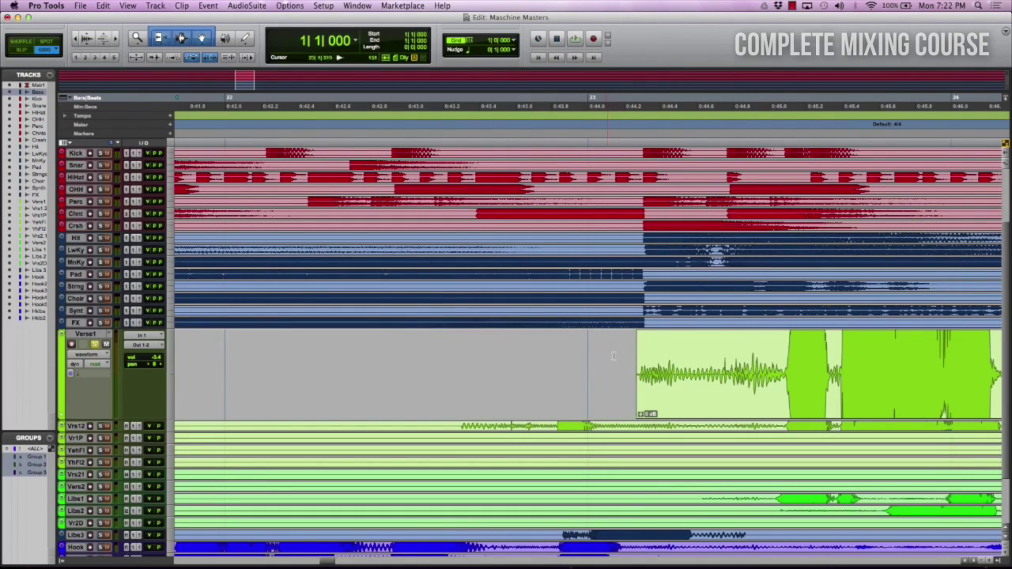
pyautogui.click(638, 334)
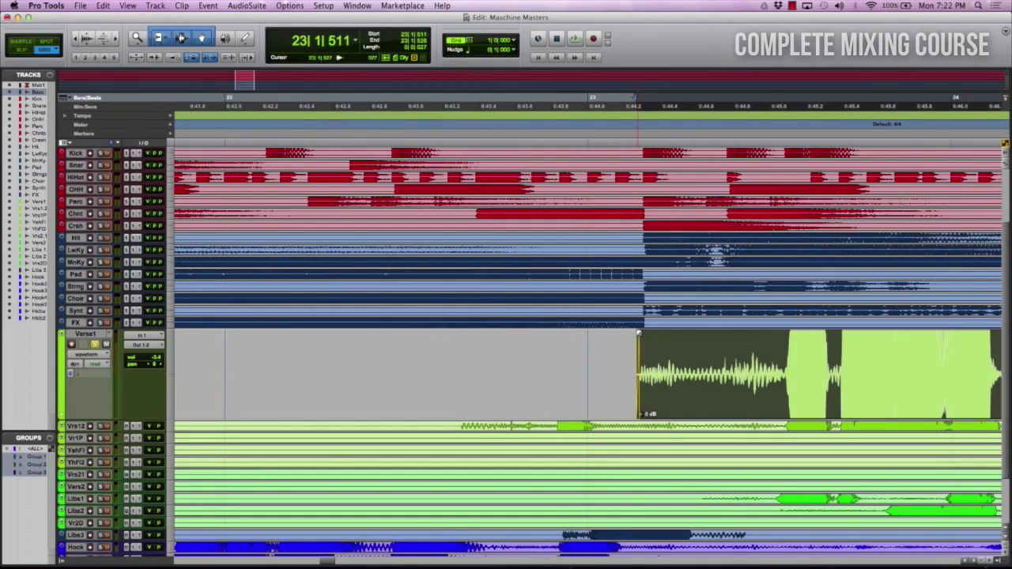
pyautogui.moveTo(638, 335); pyautogui.dragTo(640, 335)
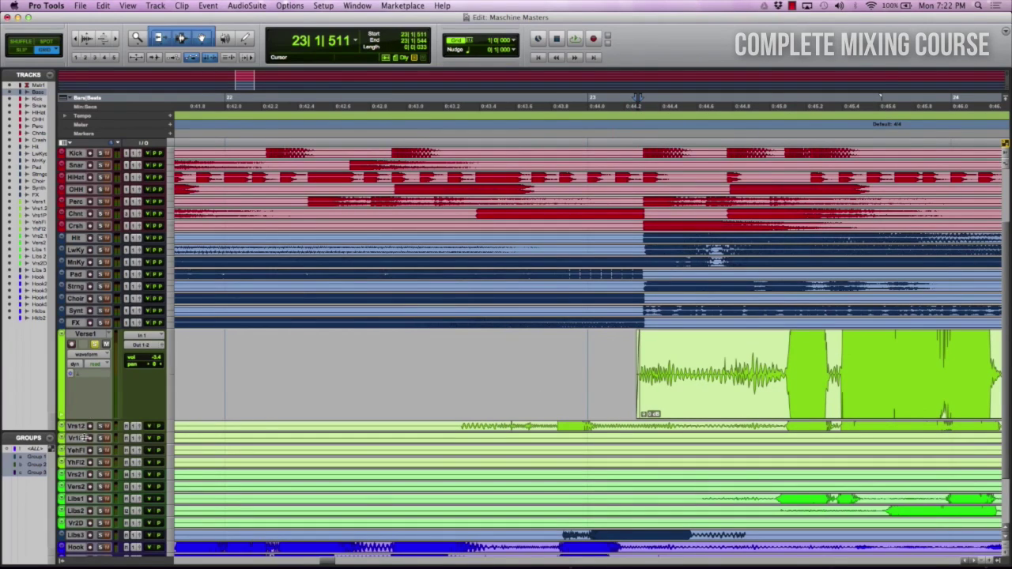
# Enlarge the Verse1.2 track, delete its clip's lead-in up to 22|3|558, and add a short fade-in at the new start.
pyautogui.moveTo(84, 433); pyautogui.dragTo(84, 511)
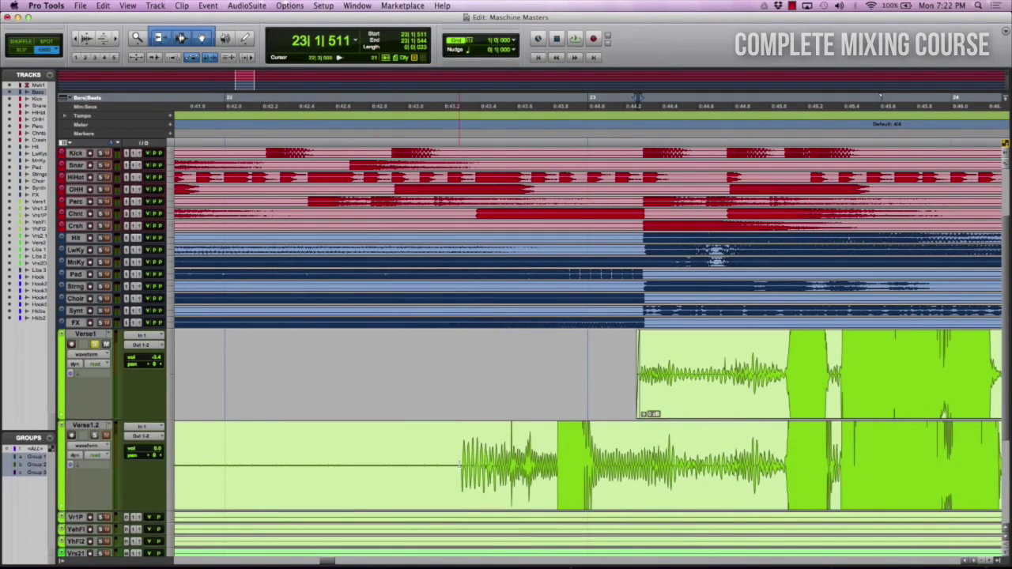
pyautogui.click(459, 464)
pyautogui.press('b')
pyautogui.click(429, 497)
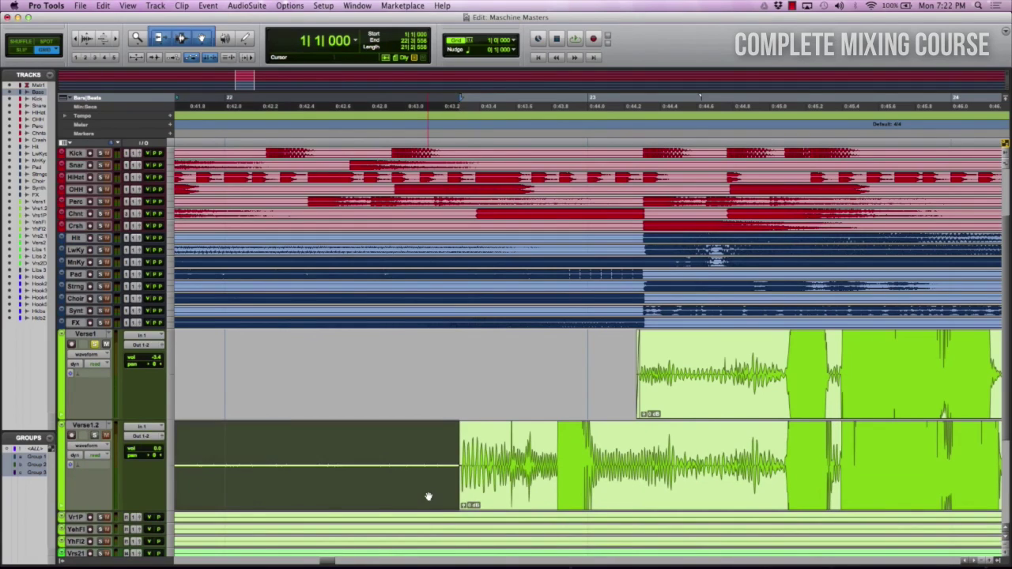
pyautogui.press('Delete')
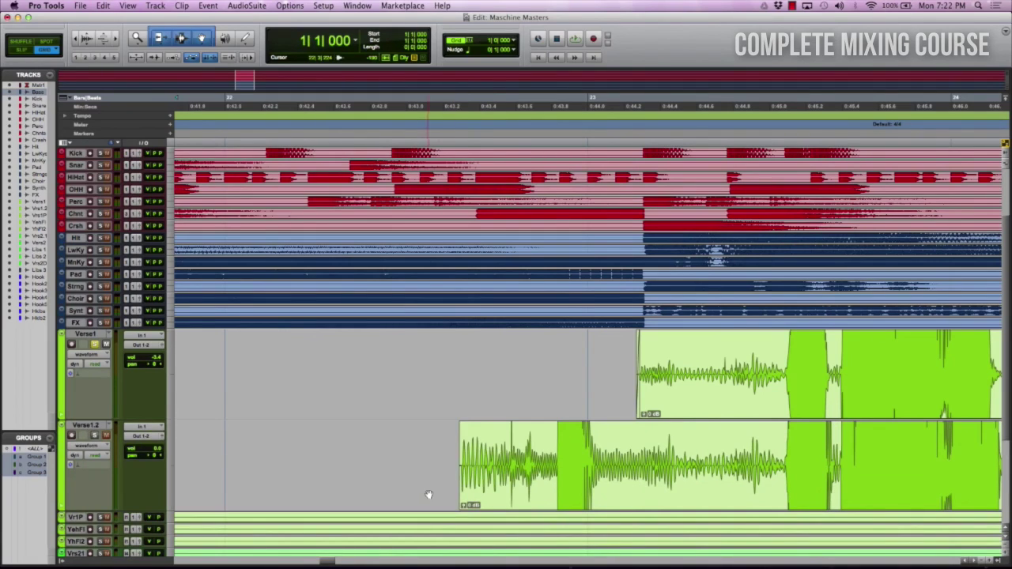
pyautogui.click(460, 422)
pyautogui.click(460, 423)
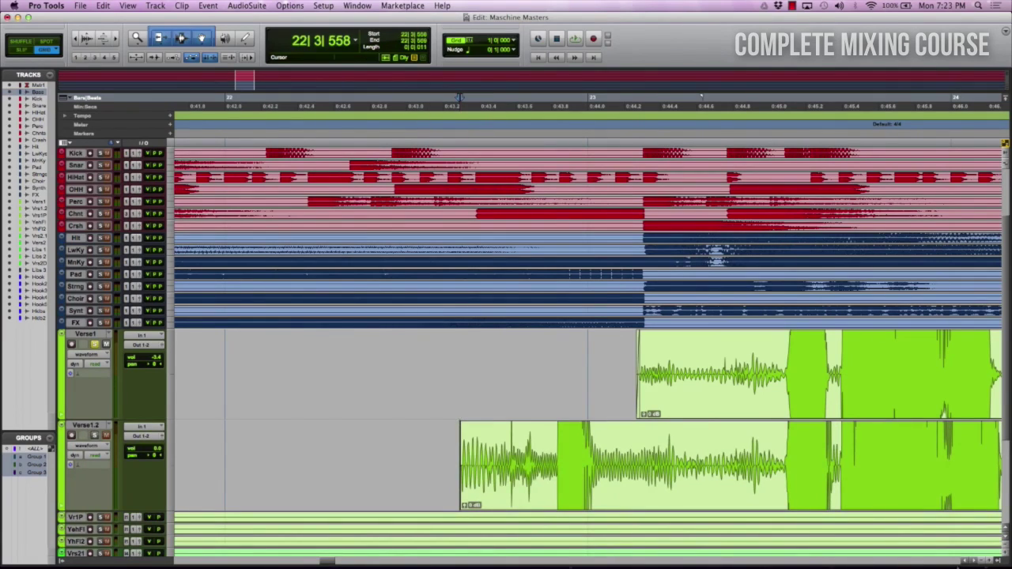
# Delete the silent gap between the first two Verse1 phrases, from 24|1|577 to 24|2|955.
pyautogui.press('super+bracketleft')
pyautogui.press('super+bracketleft')
pyautogui.press('super+bracketleft')
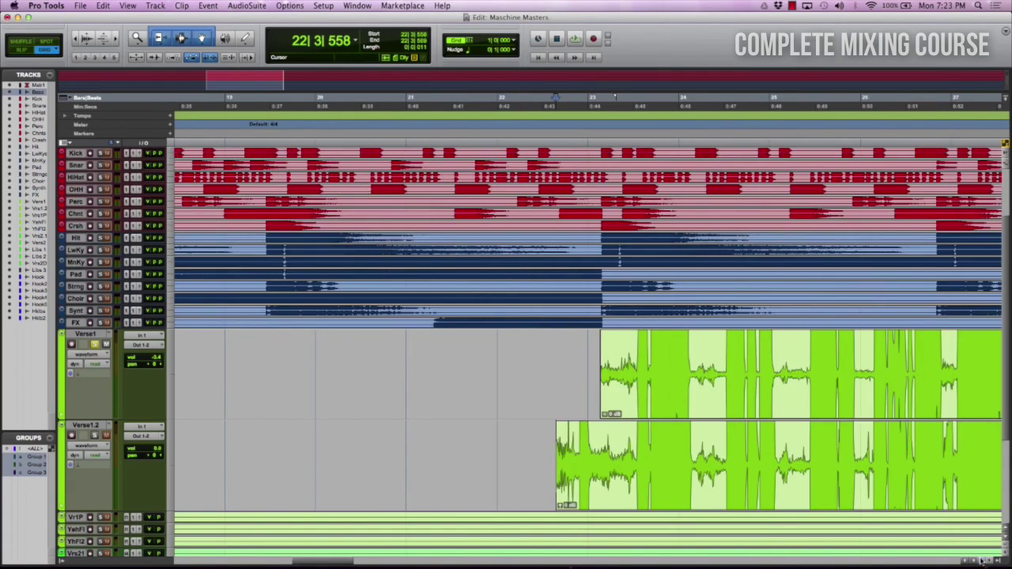
pyautogui.click(85, 44)
pyautogui.click(86, 44)
pyautogui.click(86, 43)
pyautogui.click(86, 44)
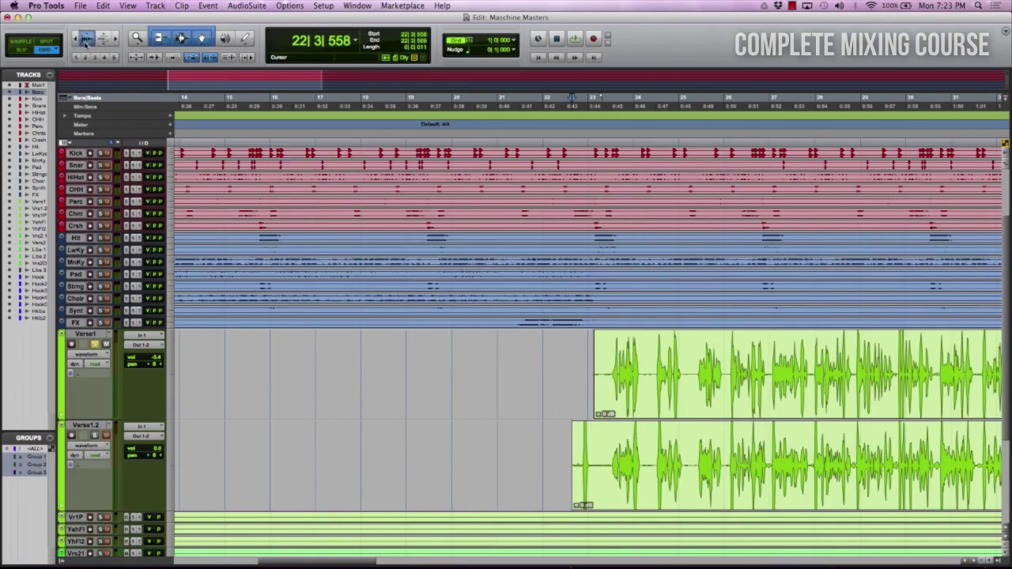
pyautogui.click(85, 43)
pyautogui.scroll(-2, 467, 462)
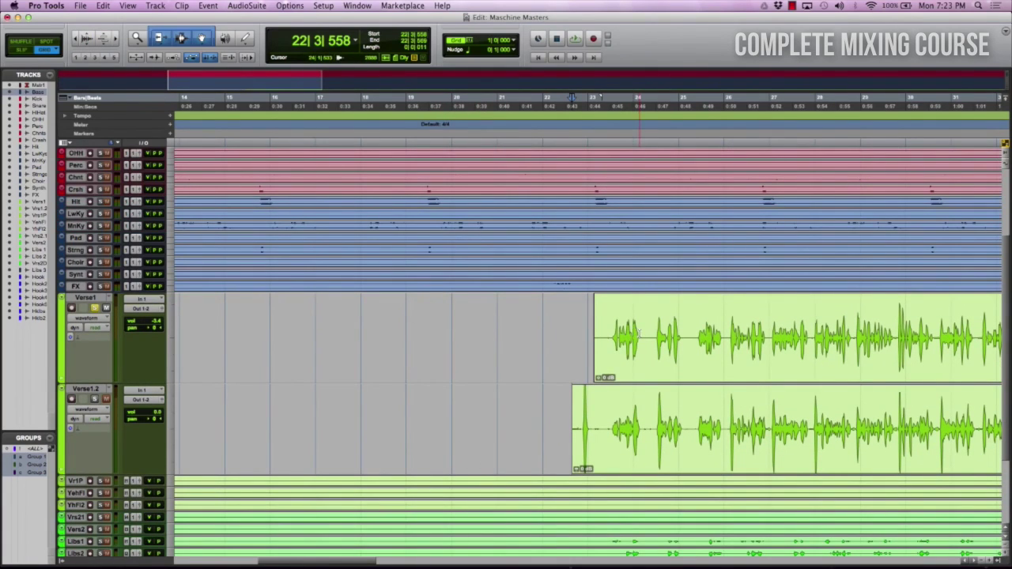
pyautogui.moveTo(640, 333); pyautogui.dragTo(655, 353)
pyautogui.press('space')
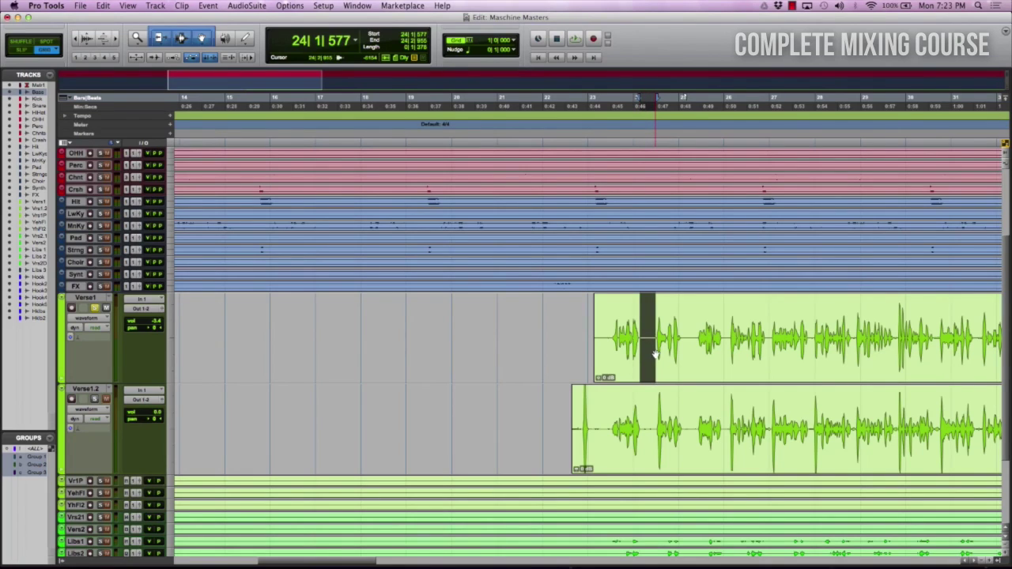
pyautogui.press('Delete')
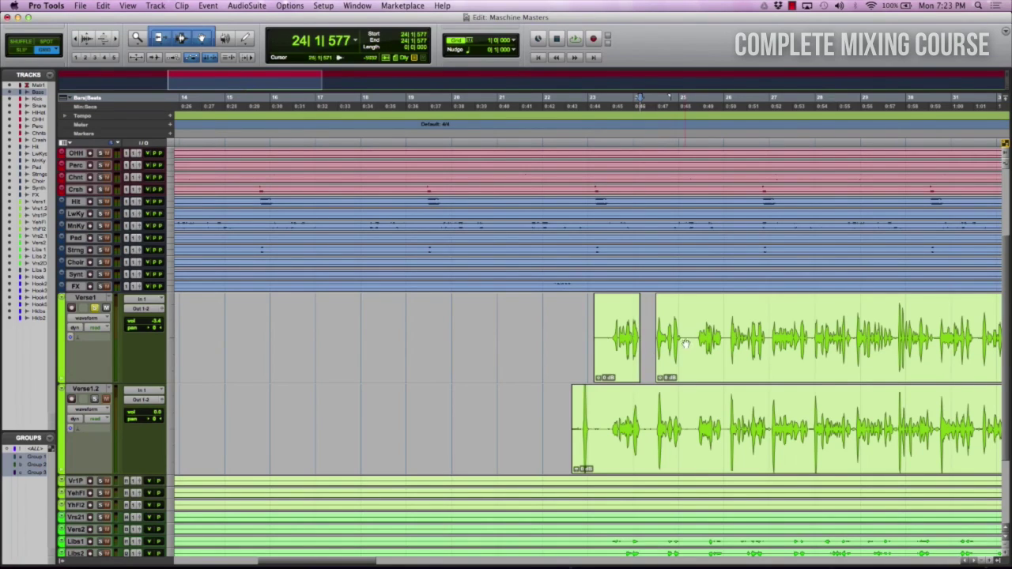
# Delete the next two silent gaps in the Verse1 clip, starting at 25|1|348 and at 25|4|812.
pyautogui.moveTo(681, 348); pyautogui.dragTo(696, 354)
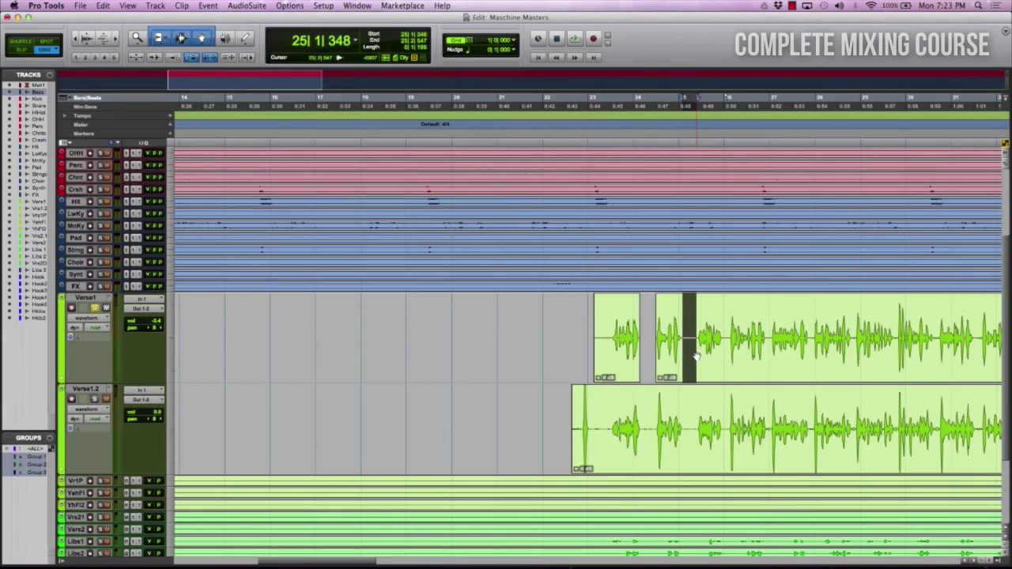
pyautogui.press('Delete')
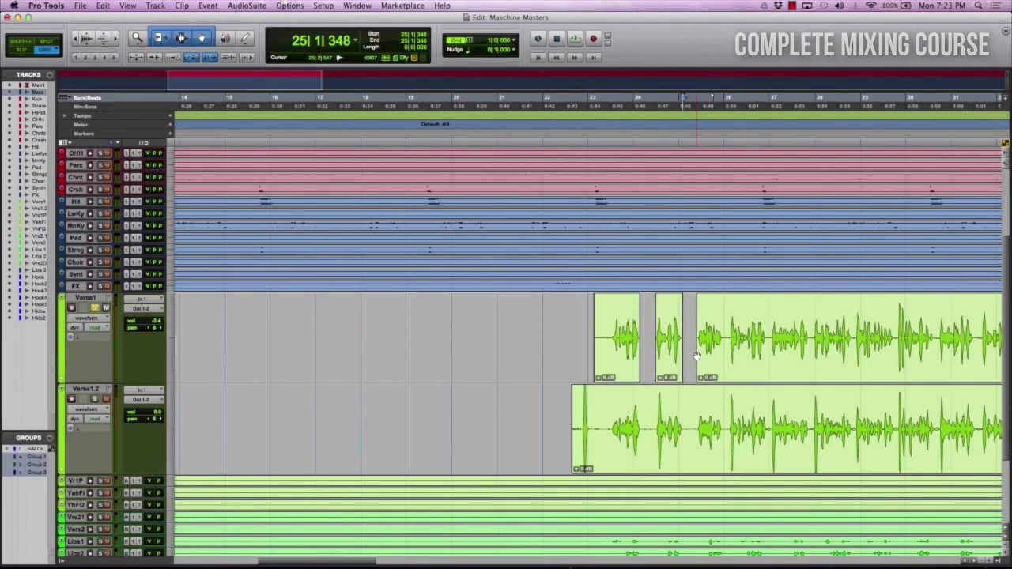
pyautogui.moveTo(721, 335); pyautogui.dragTo(727, 348)
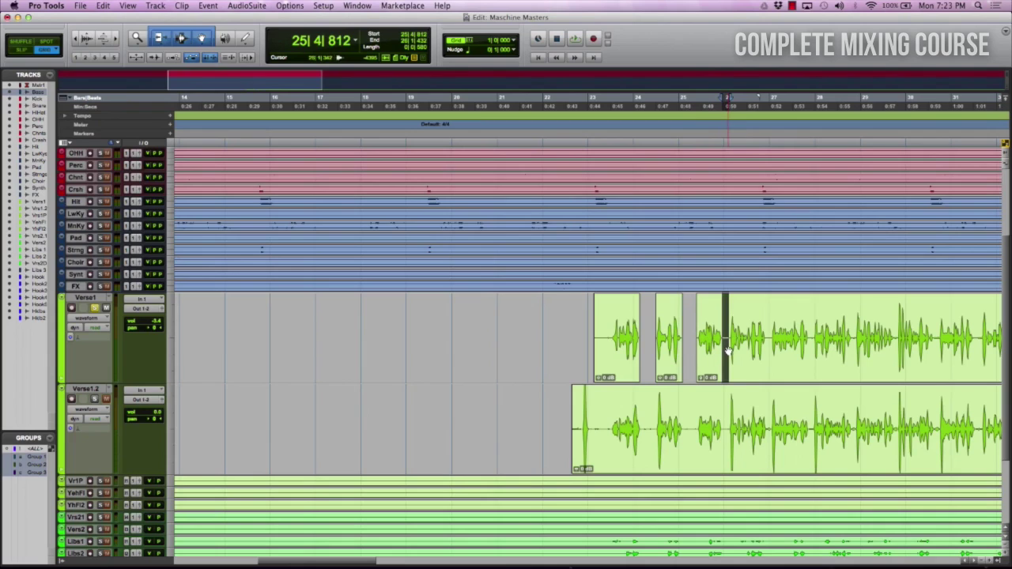
pyautogui.press('Delete')
# Delete the next two silent gaps in the Verse1 clip, from 26|4|672 to 27|1|158 and from 27|4|443 to 27|4|845.
pyautogui.press('super+u')
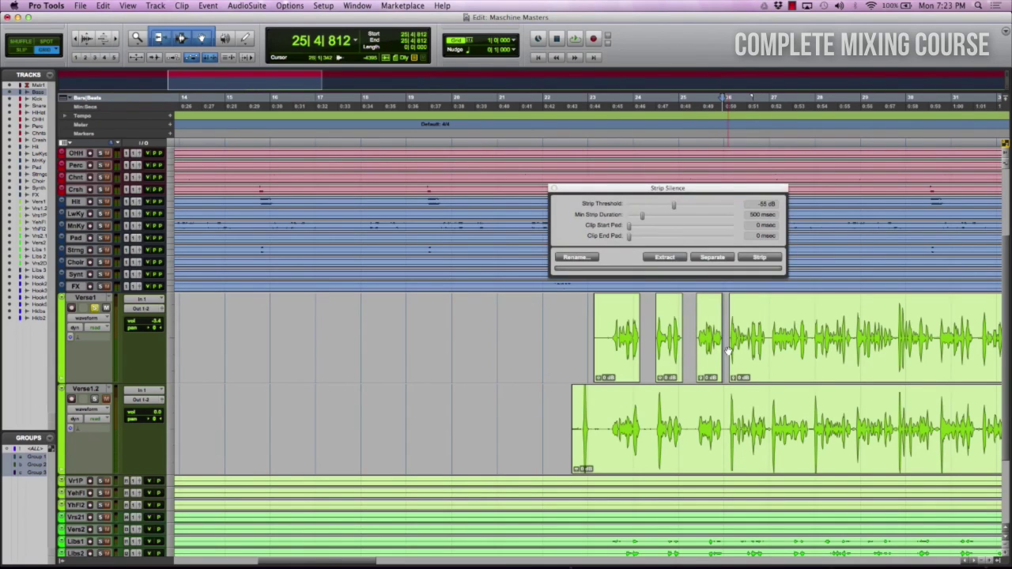
pyautogui.click(554, 188)
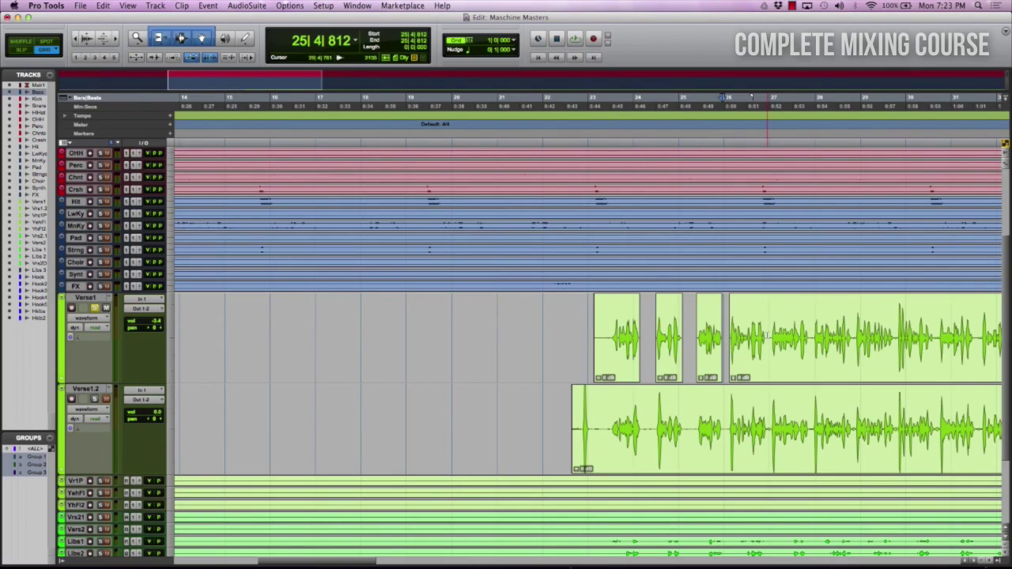
pyautogui.moveTo(765, 336); pyautogui.dragTo(771, 340)
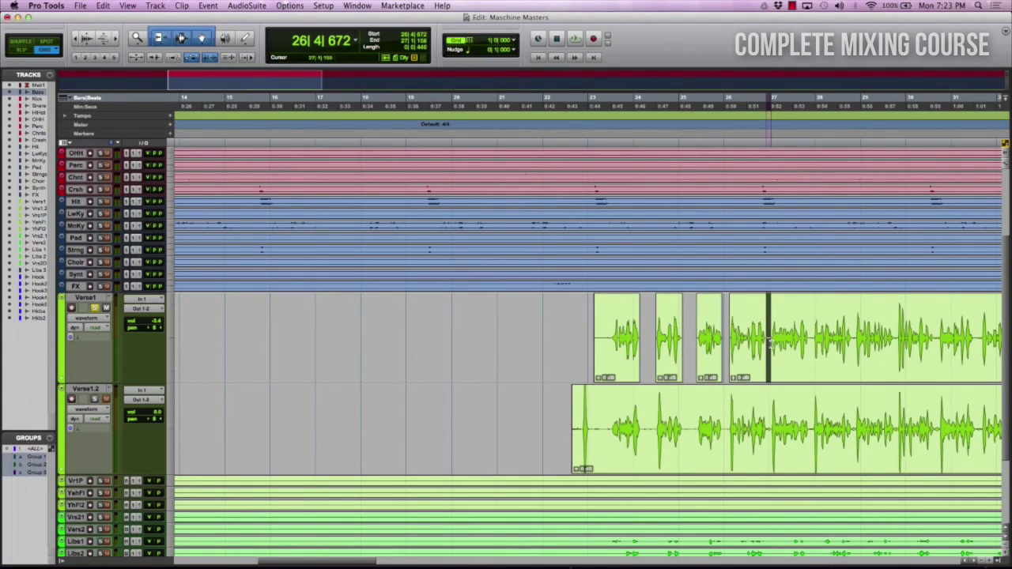
pyautogui.press('Delete')
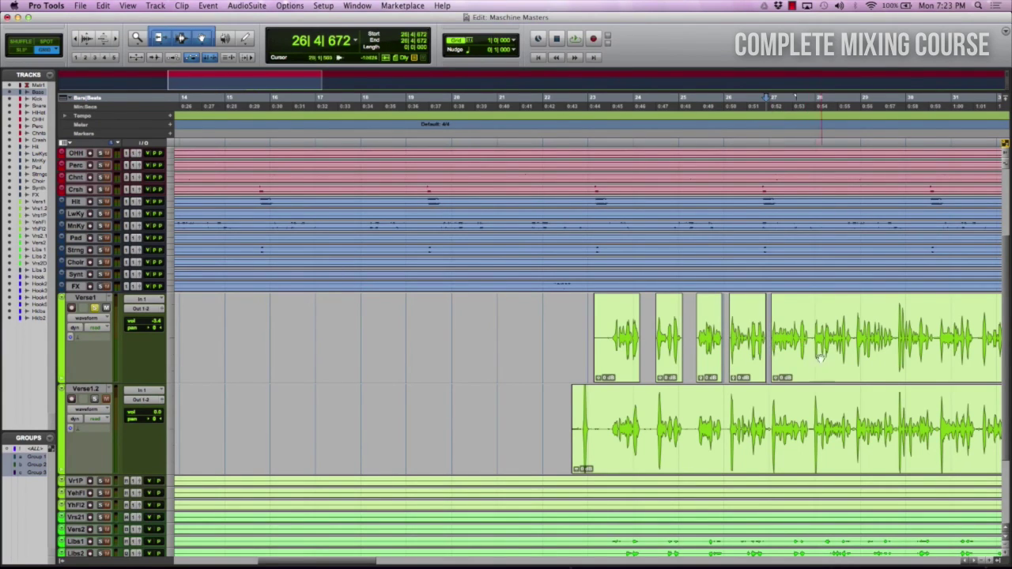
pyautogui.moveTo(809, 335); pyautogui.dragTo(811, 342)
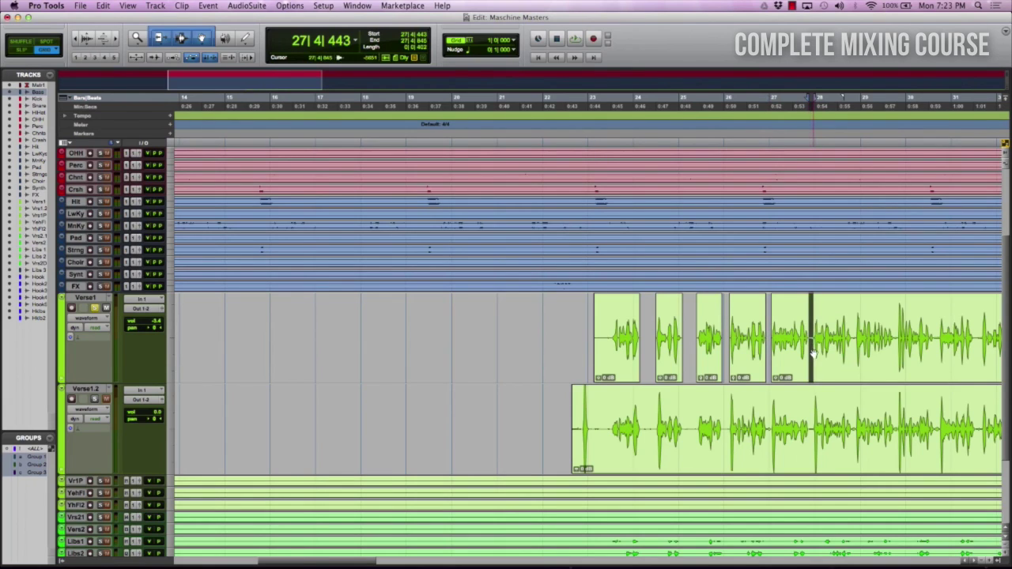
pyautogui.press('Delete')
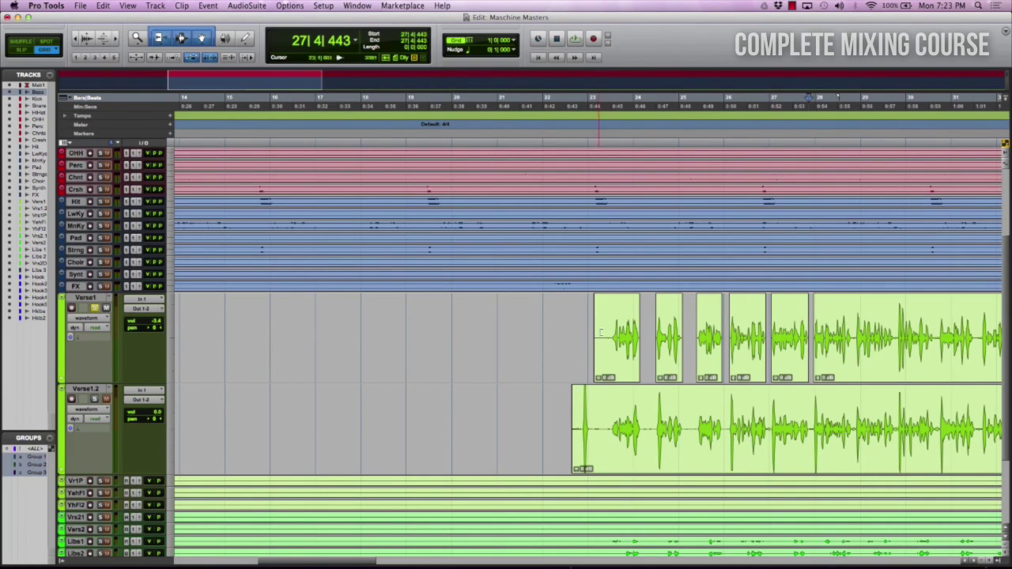
# Trim the start of the first Verse1 clip to 23|2|793, just before the phrase begins, and select the clip.
pyautogui.doubleClick(599, 333)
pyautogui.moveTo(598, 332); pyautogui.dragTo(611, 324)
pyautogui.click(599, 317)
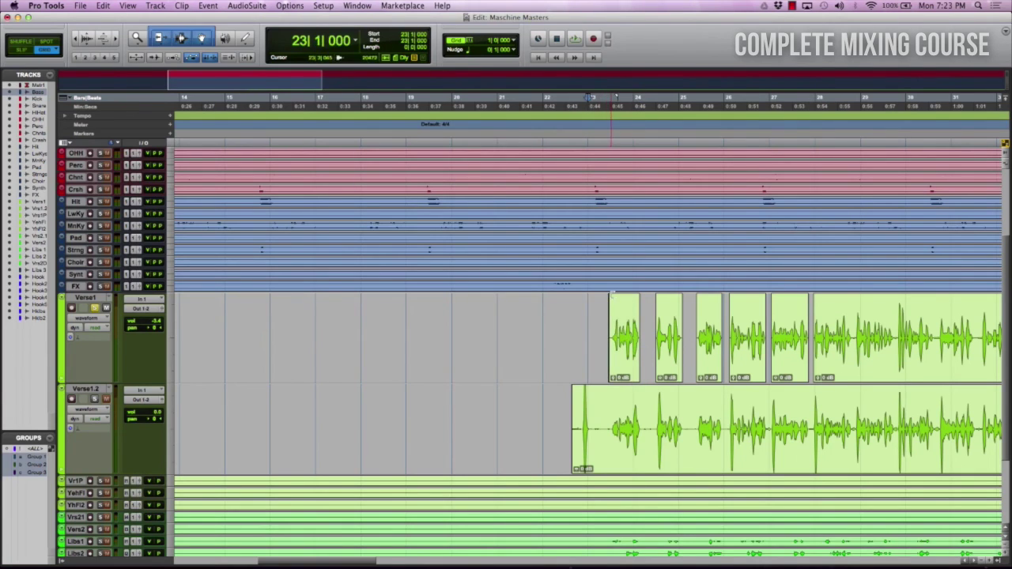
pyautogui.click(620, 381)
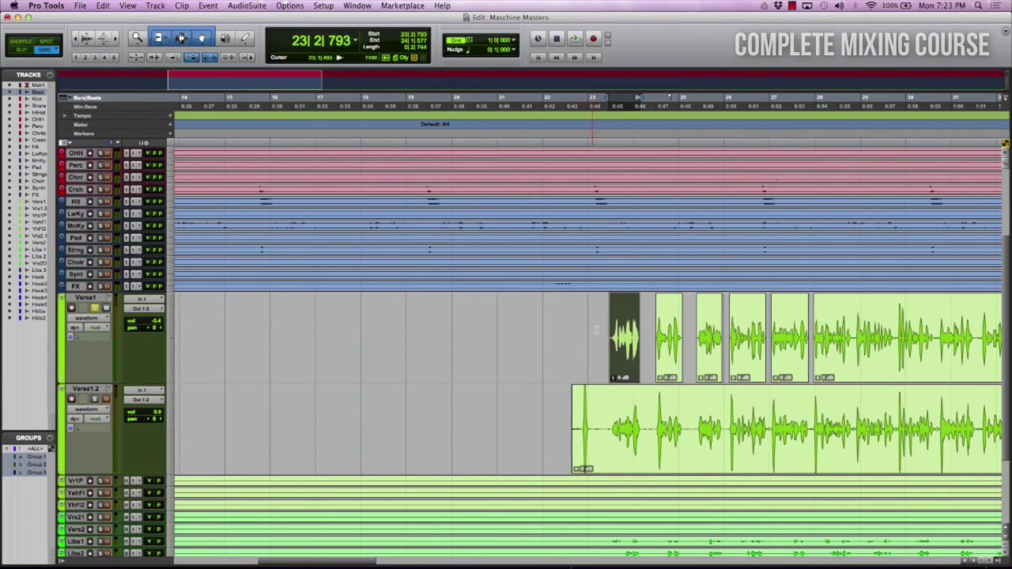
# Lengthen the first Verse1 clip's fade-in so it ends at 23|3|165, and trim the faded start to 23|3|001.
pyautogui.doubleClick(989, 561)
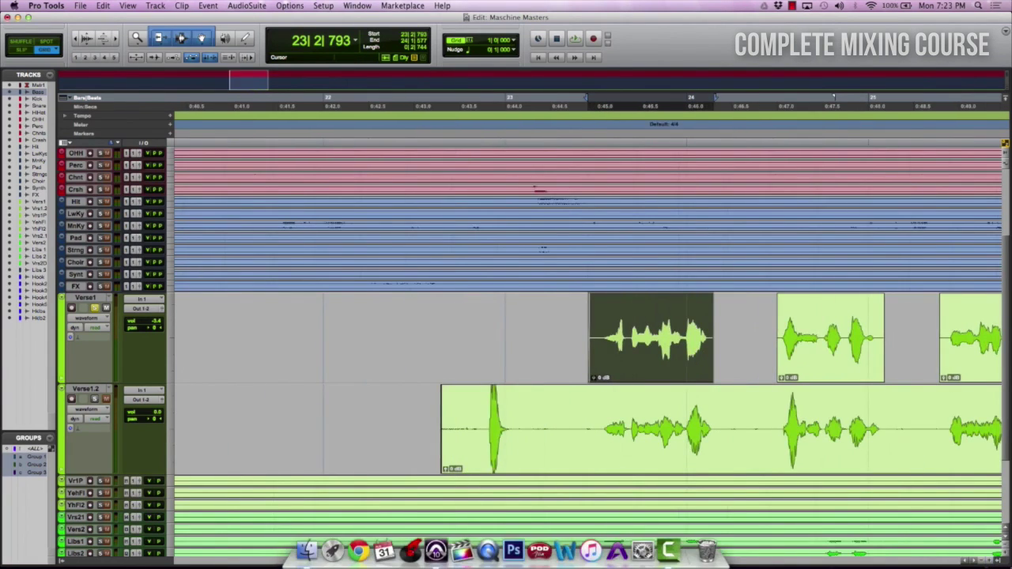
pyautogui.press('super+bracketright')
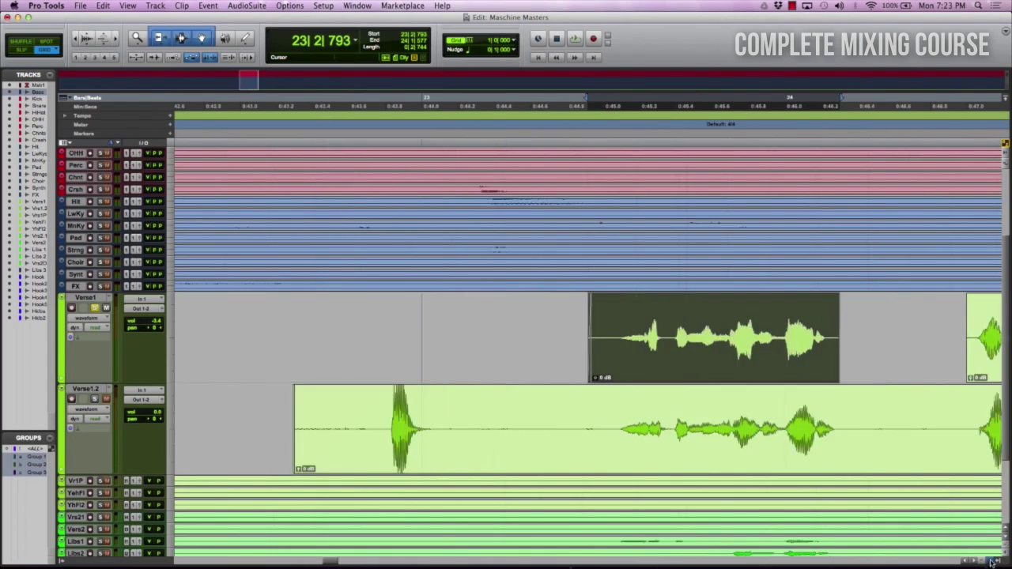
pyautogui.press('super+bracketright')
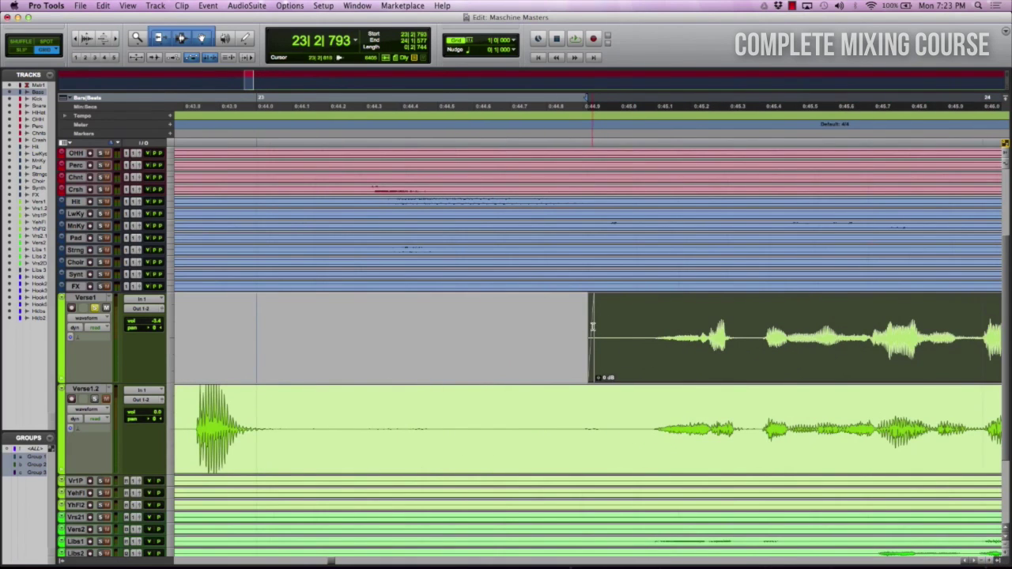
pyautogui.keyDown('shift'); pyautogui.click(618, 372); pyautogui.keyUp('shift')
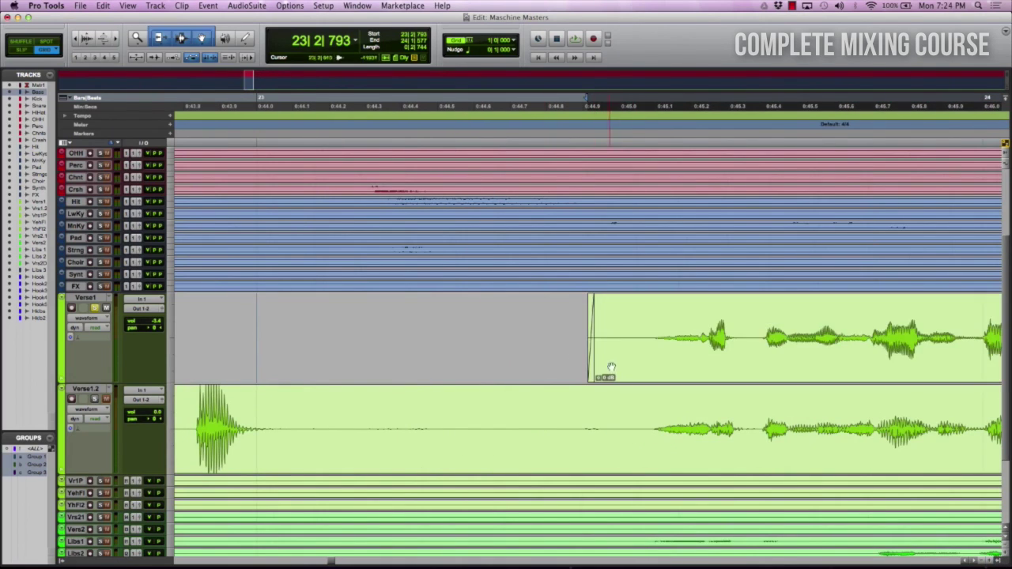
pyautogui.click(593, 377)
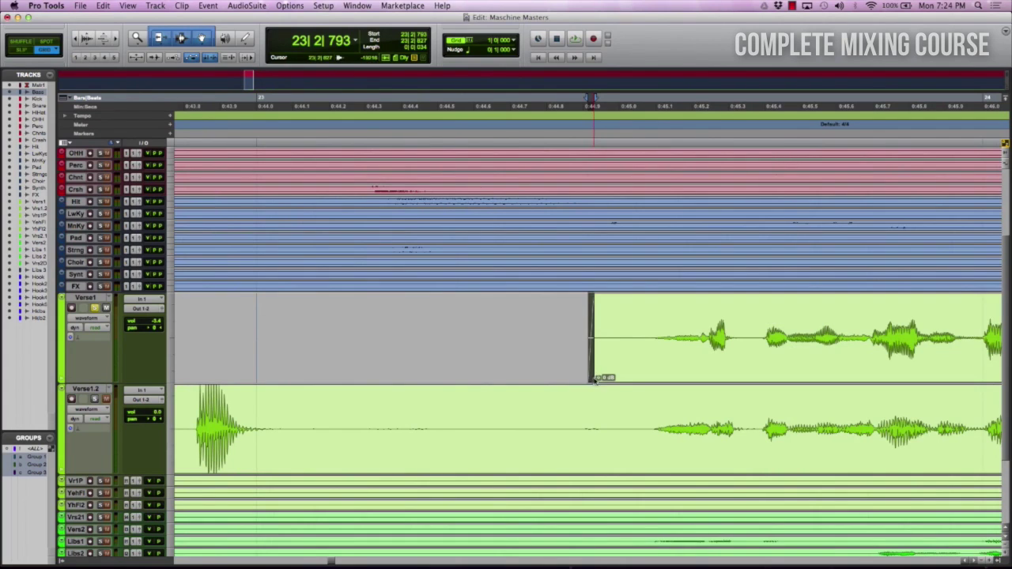
pyautogui.moveTo(591, 303); pyautogui.dragTo(649, 320)
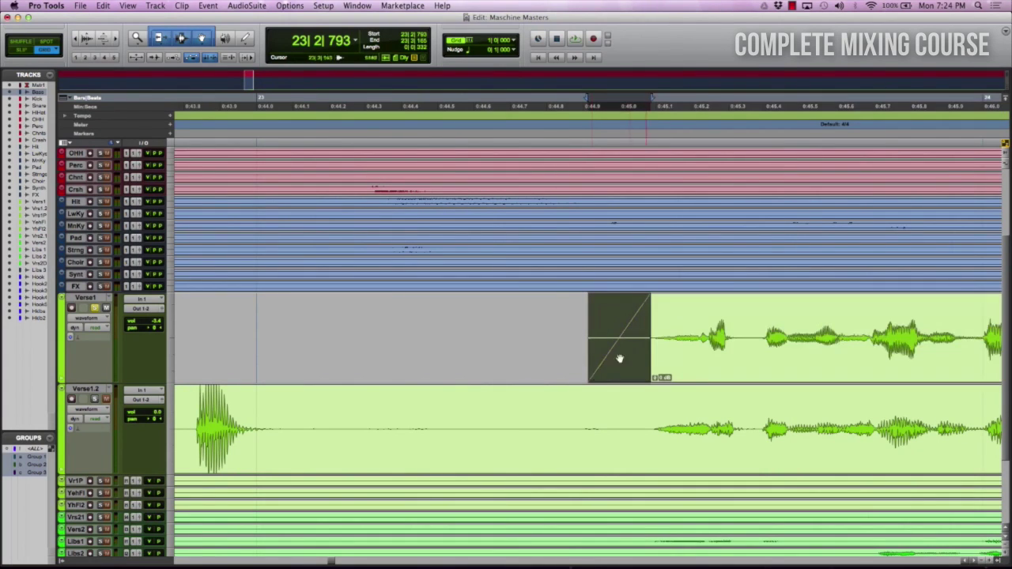
pyautogui.moveTo(589, 330); pyautogui.dragTo(621, 332)
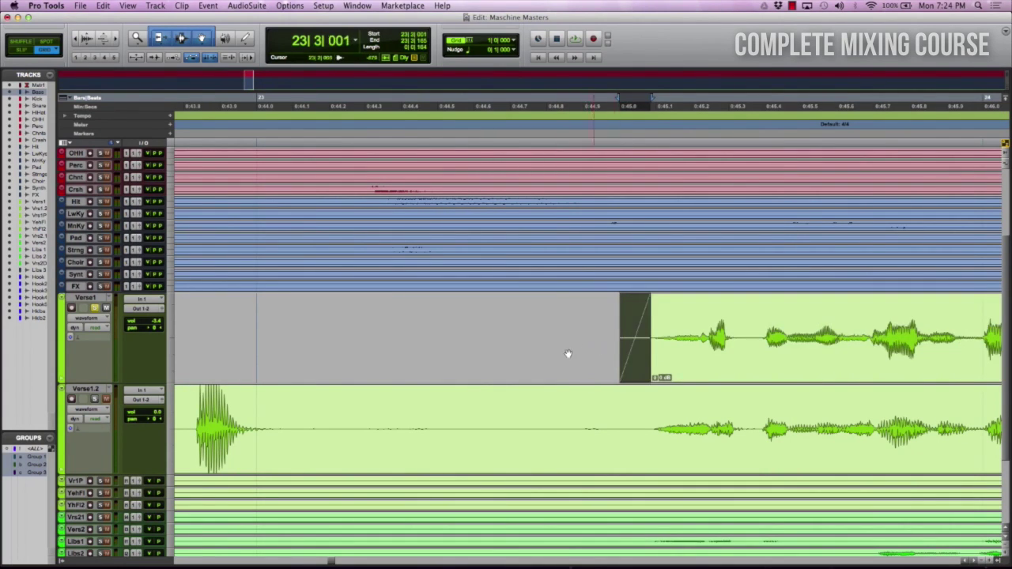
# Play bars 23 to 29 to check the edited Verse1 phrases, and clear the selection.
pyautogui.click(687, 399)
pyautogui.click(981, 560)
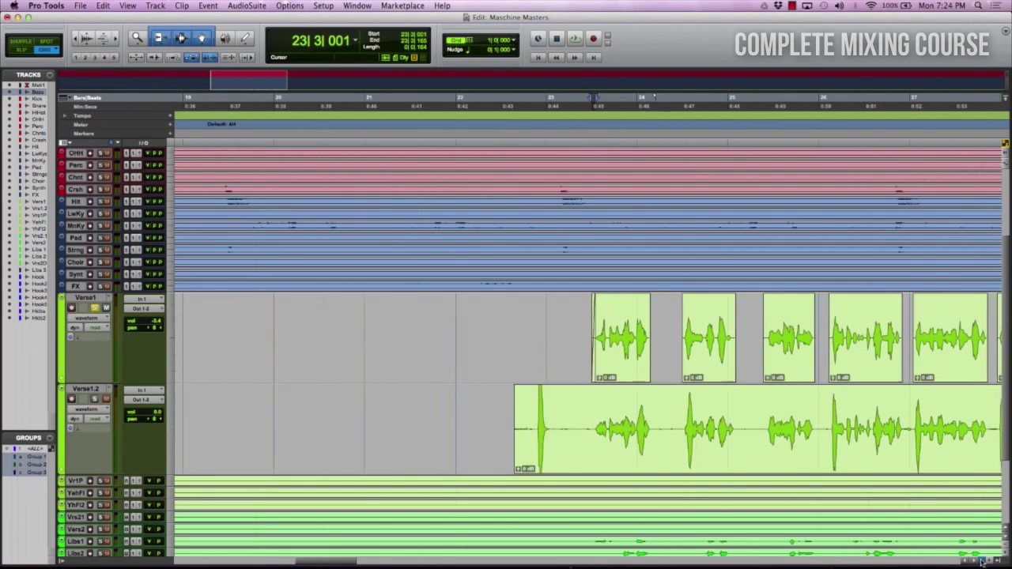
pyautogui.click(981, 560)
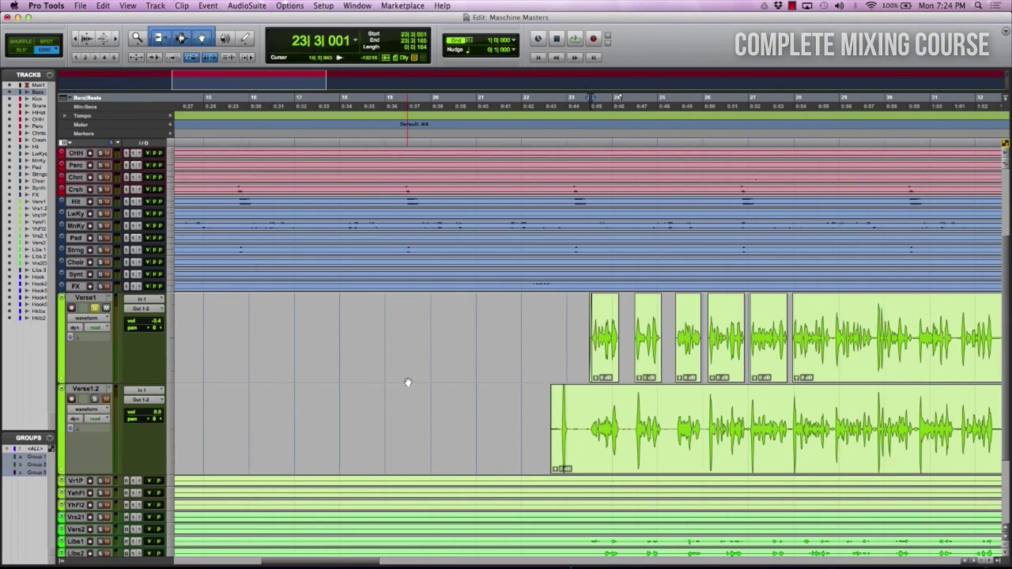
pyautogui.moveTo(567, 99); pyautogui.dragTo(838, 253)
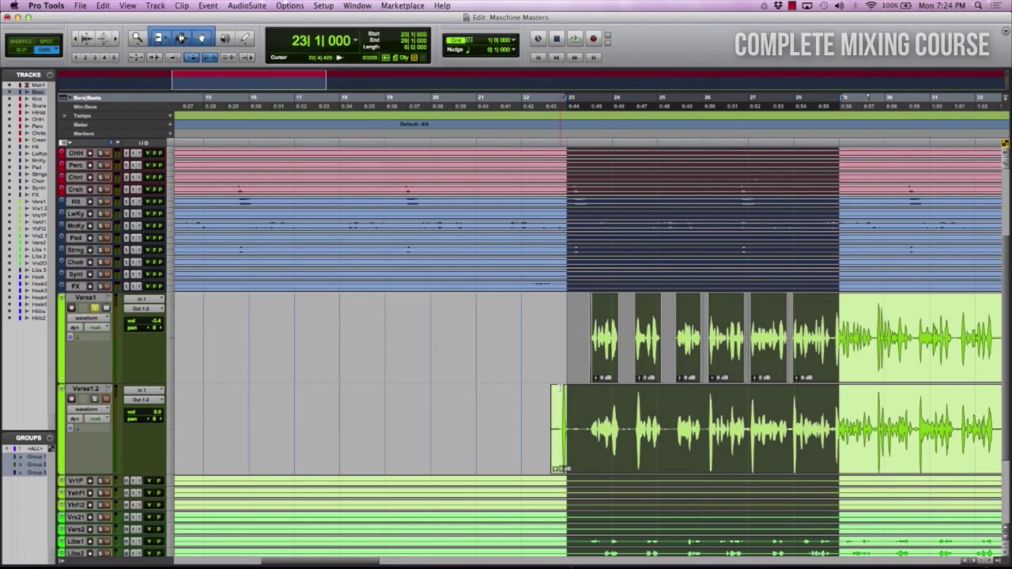
pyautogui.press('space')
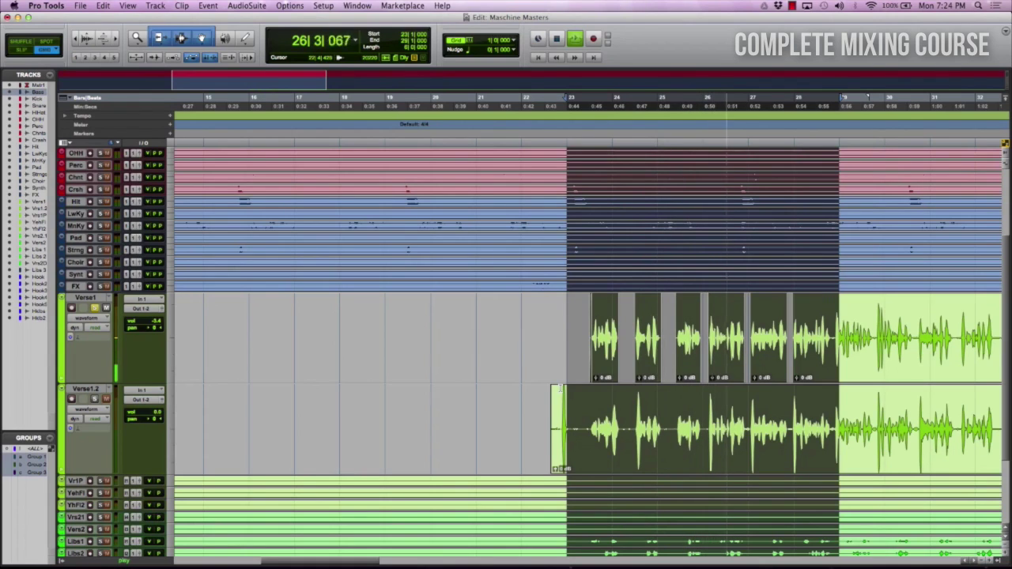
pyautogui.press('space')
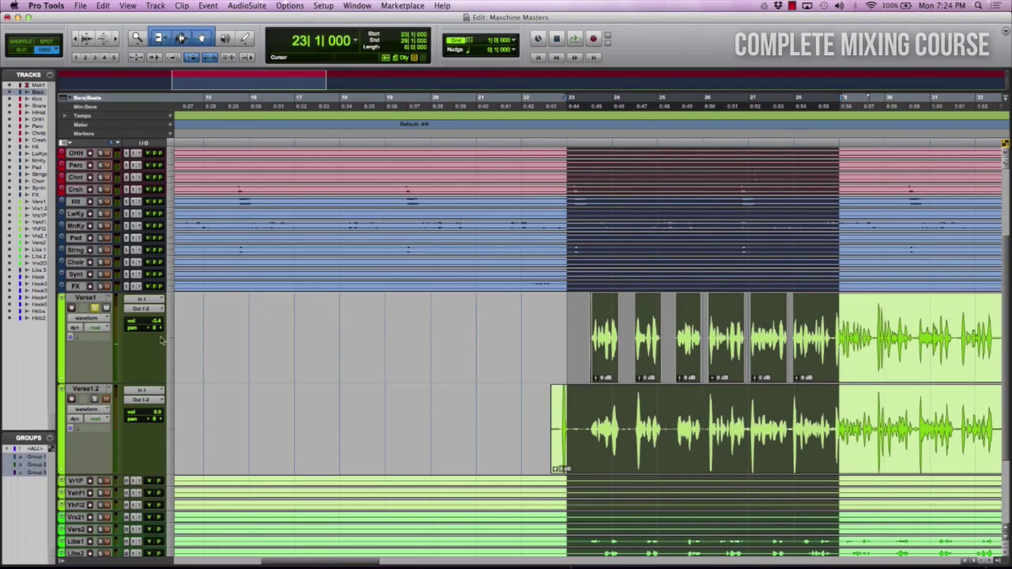
pyautogui.click(497, 368)
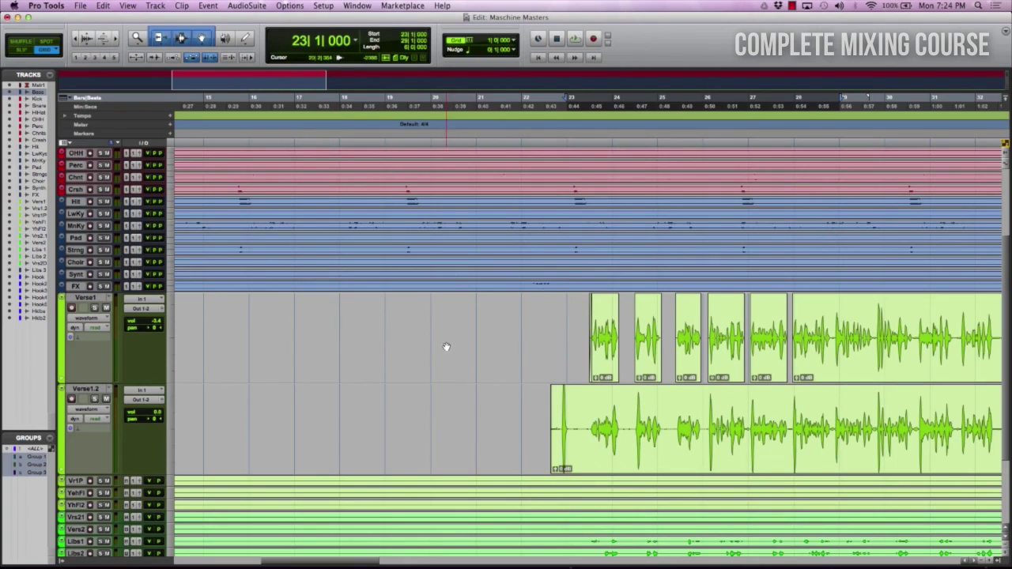
# Trim the Verse1.2 clip's lead-in up to its opening sound and delete the silence from 23|1|271 to 23|3|045.
pyautogui.click(562, 441)
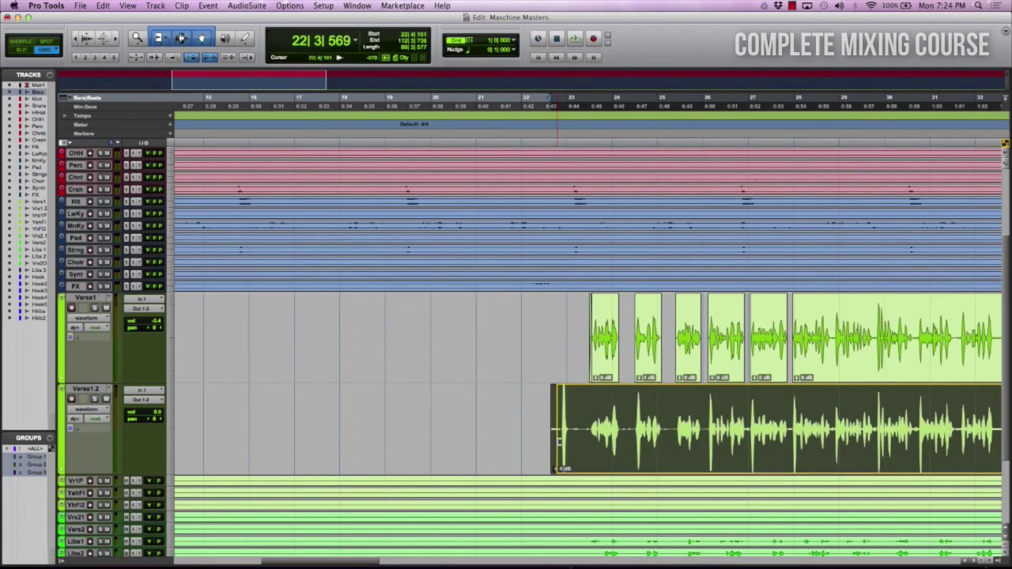
pyautogui.moveTo(560, 442); pyautogui.dragTo(590, 451)
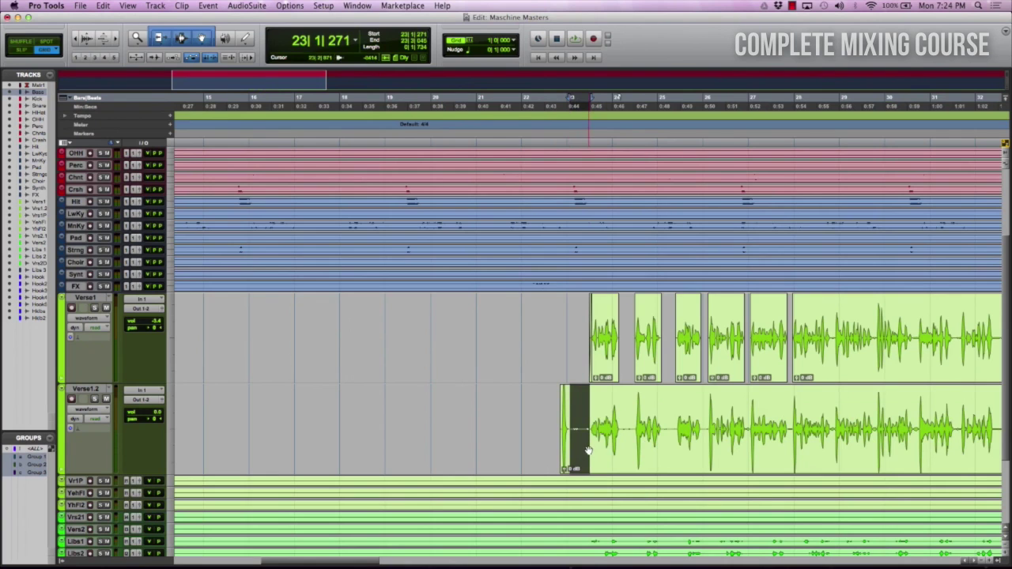
pyautogui.press('Delete')
# Extend the start of the long Verse1.2 clip back to 23|2|871, ahead of its first phrase.
pyautogui.click(621, 433)
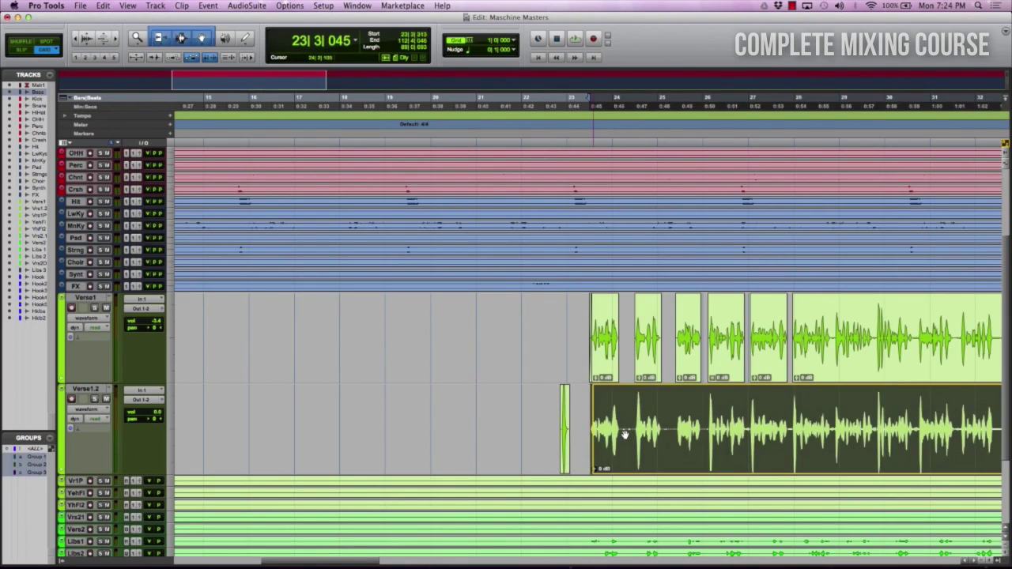
pyautogui.press('space')
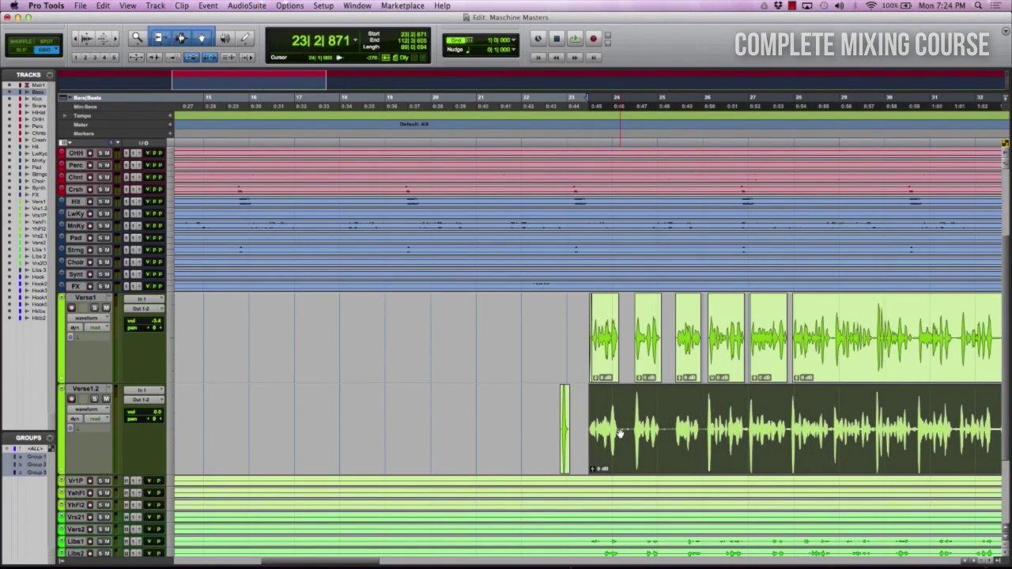
pyautogui.press('space')
# Select the silent gap after the first Verse1.2 phrase, from 24|1|755 to 24|2|776.
pyautogui.moveTo(621, 434); pyautogui.dragTo(633, 440)
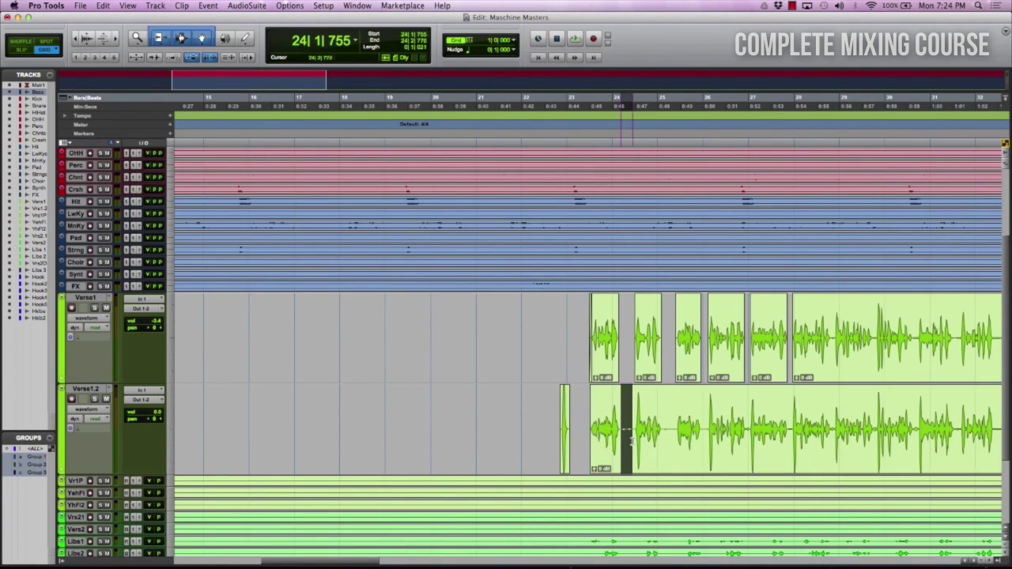